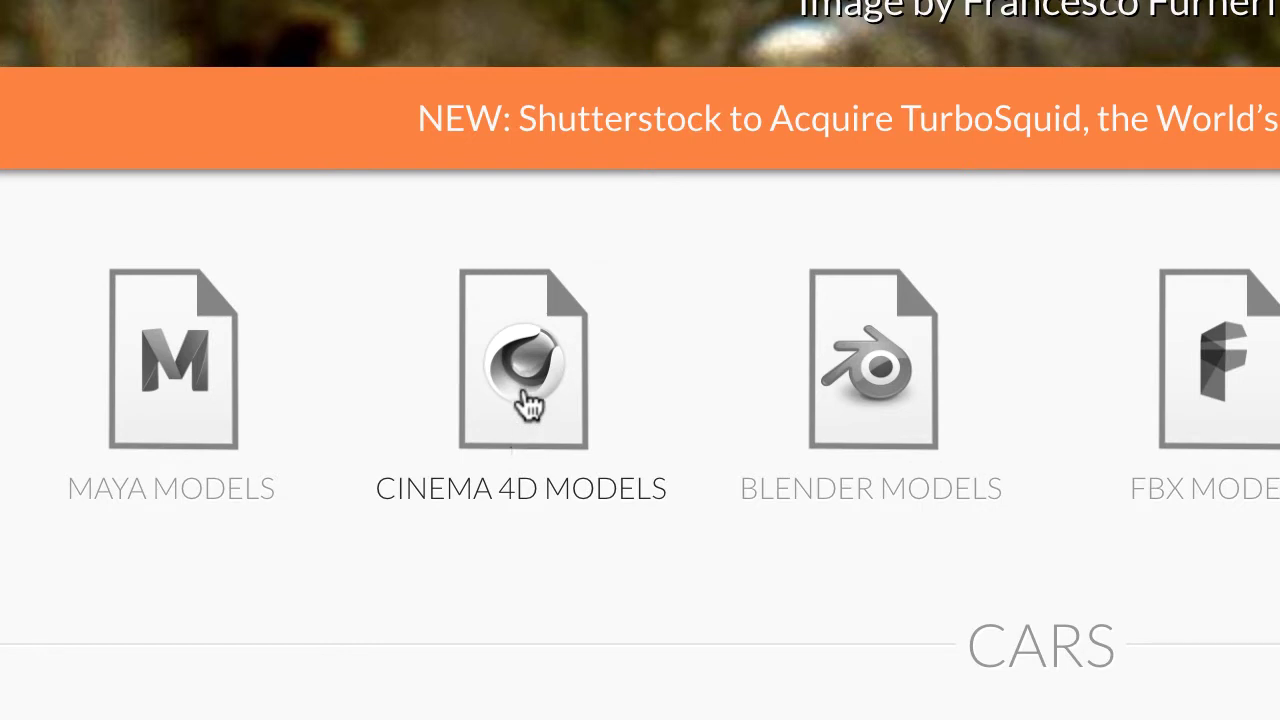
- Search TurboSquid's Cinema 4D models for 'tree' to list .c4d tree results
scroll(528, 406, down, 10)
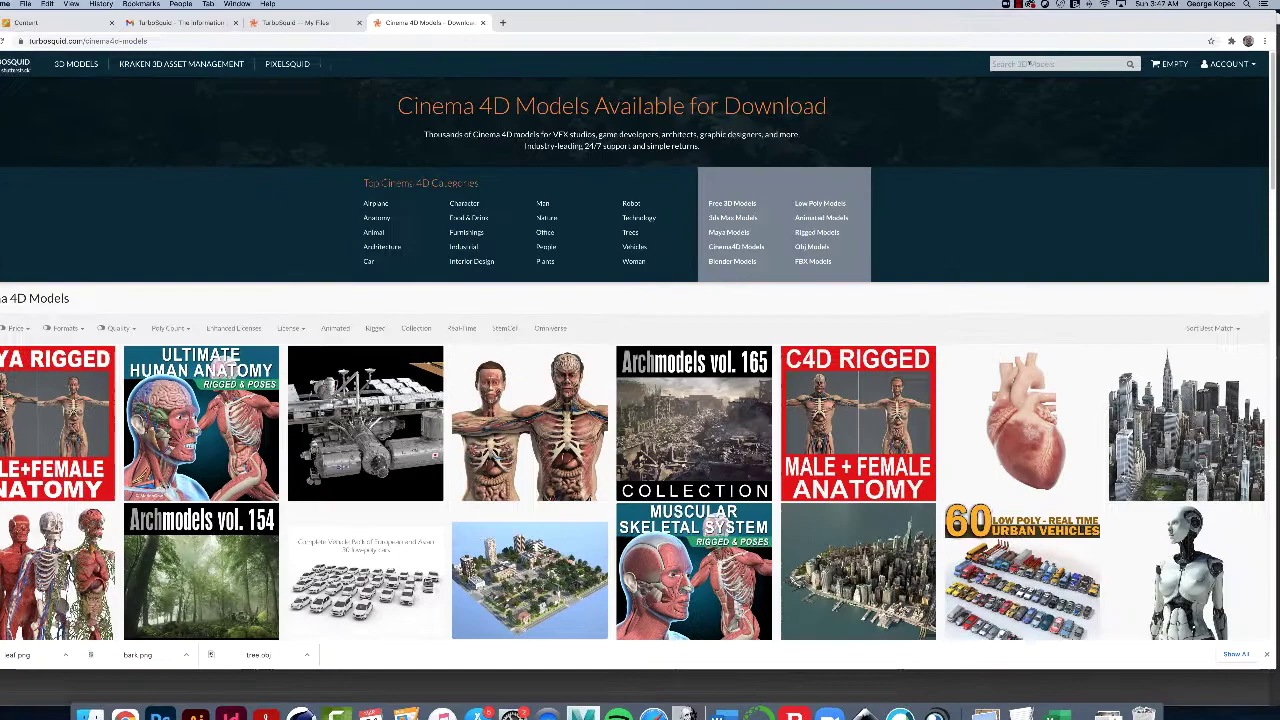
click(970, 63)
text(tree)
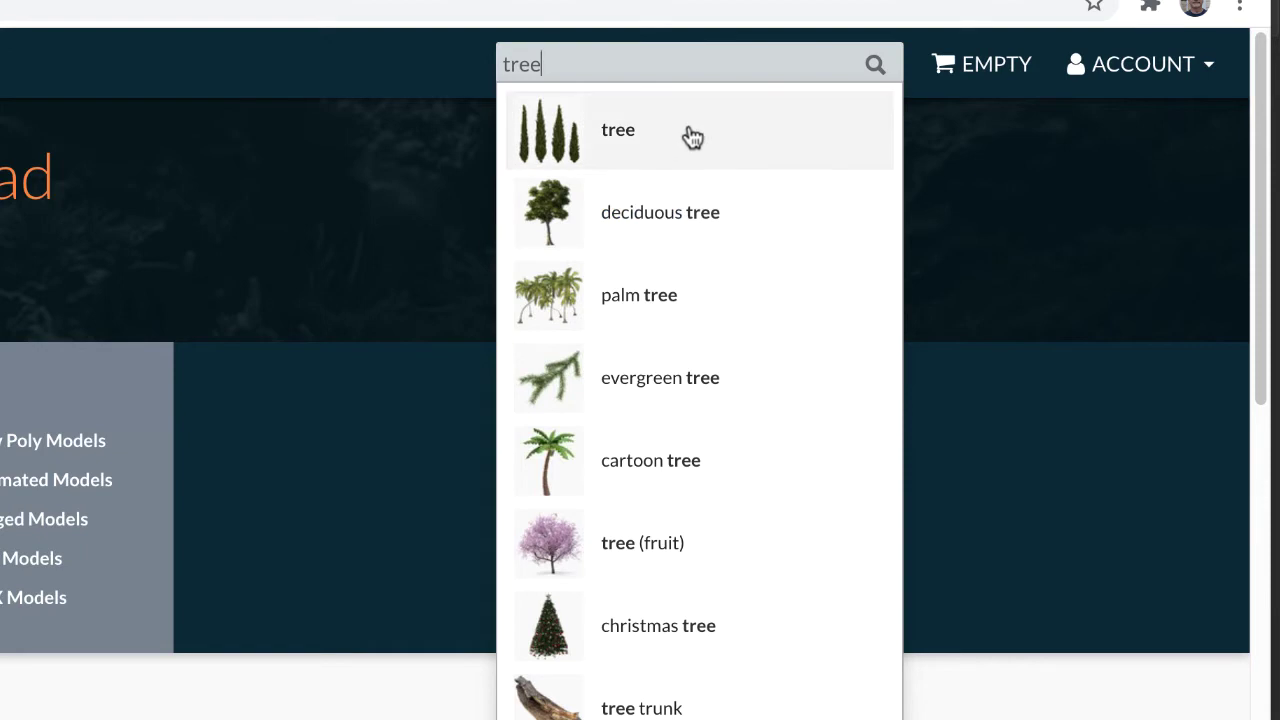
click(880, 66)
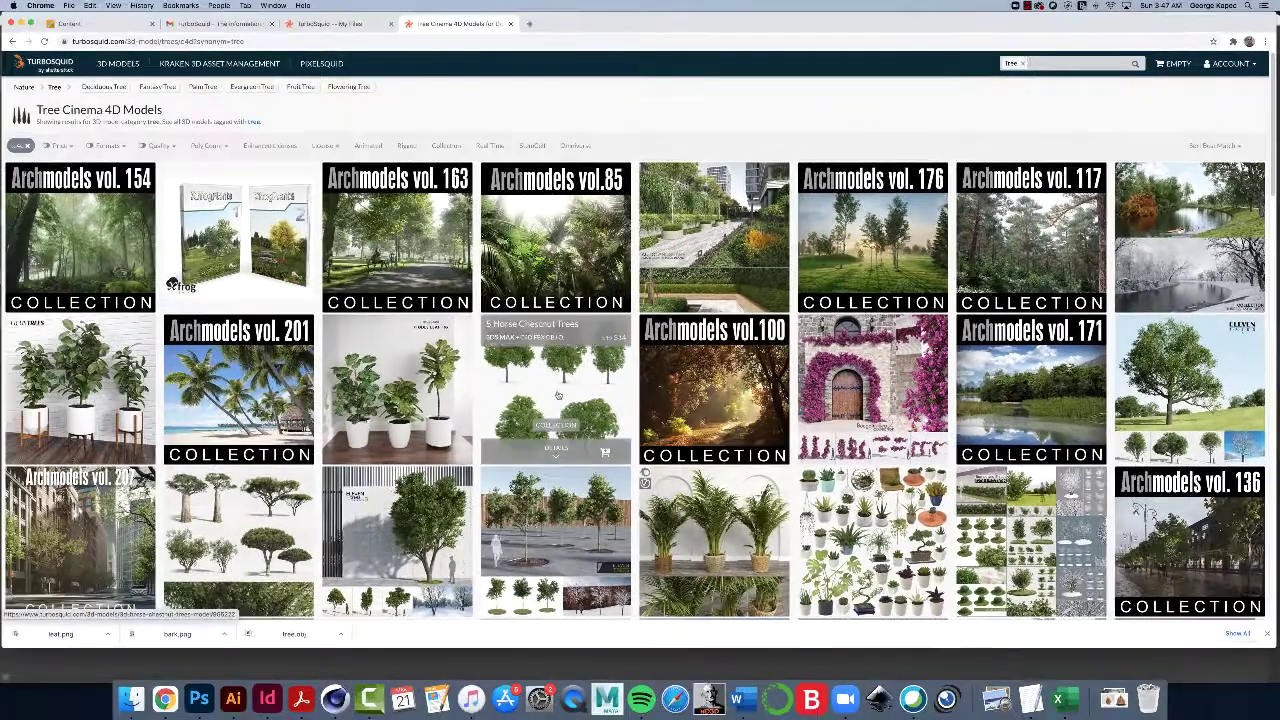
mouse_move(428, 452)
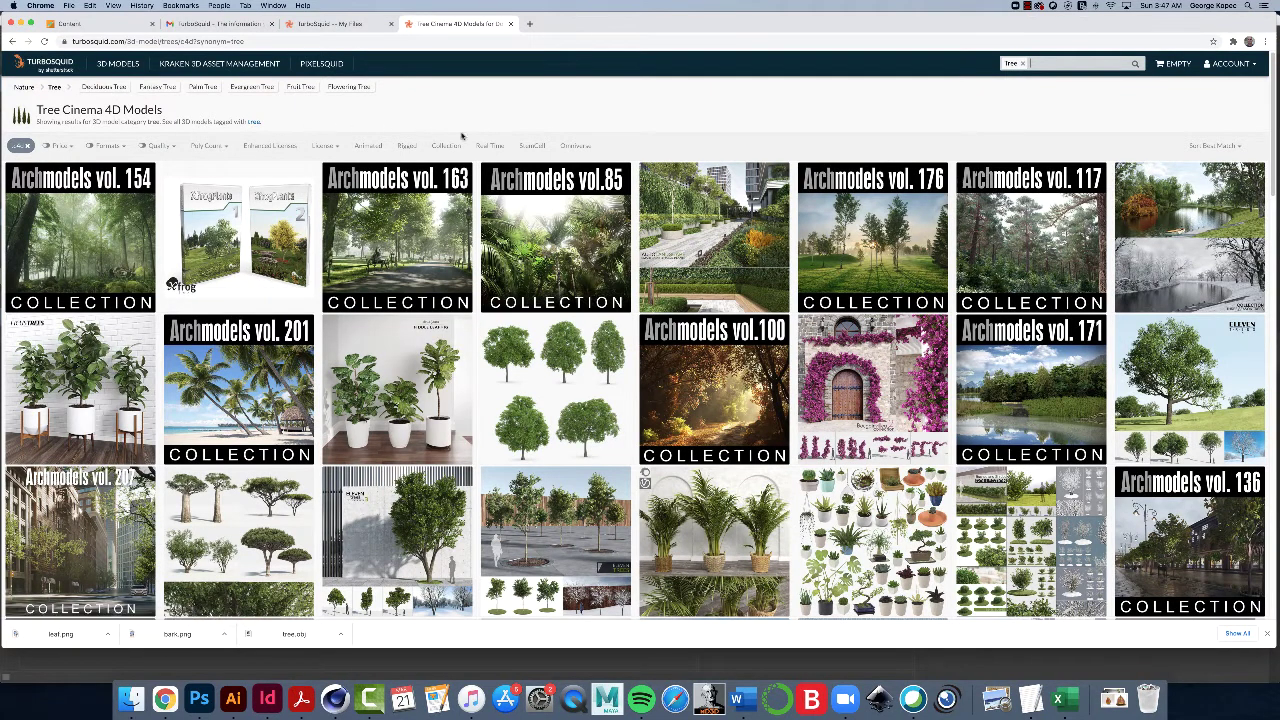
mouse_move(605, 172)
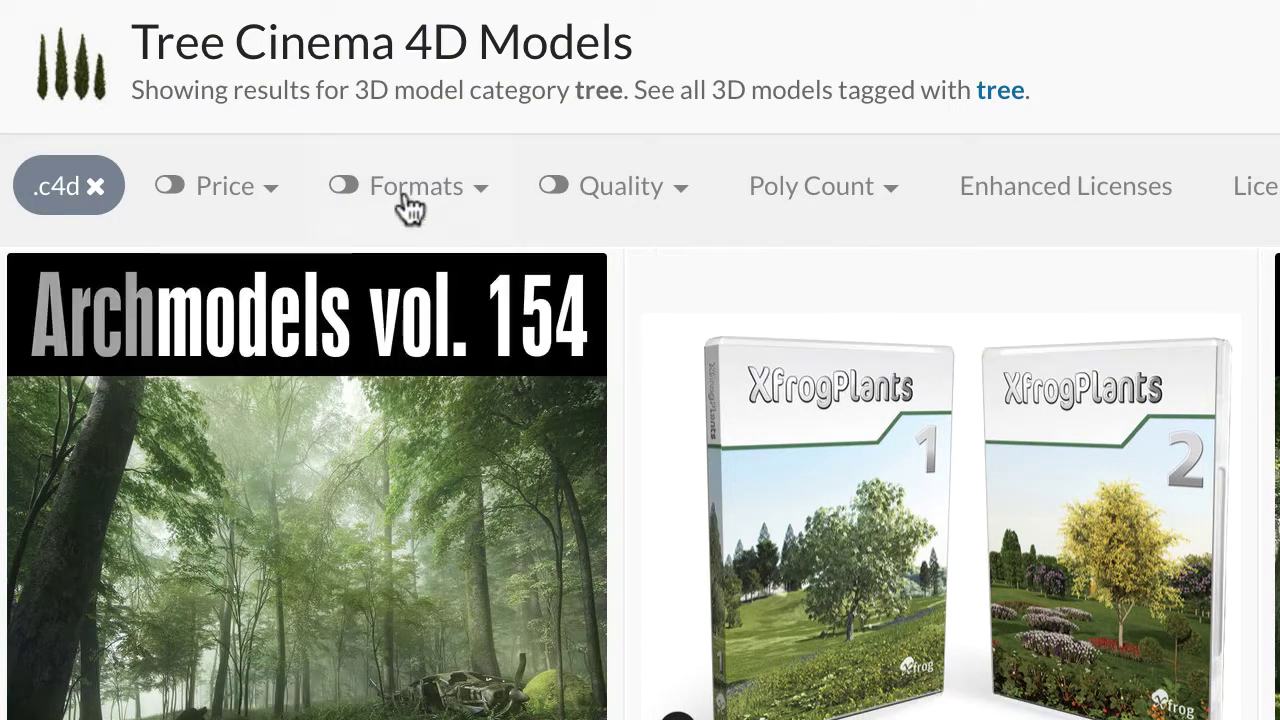
- Set the Price filter on the tree results to Free
click(277, 198)
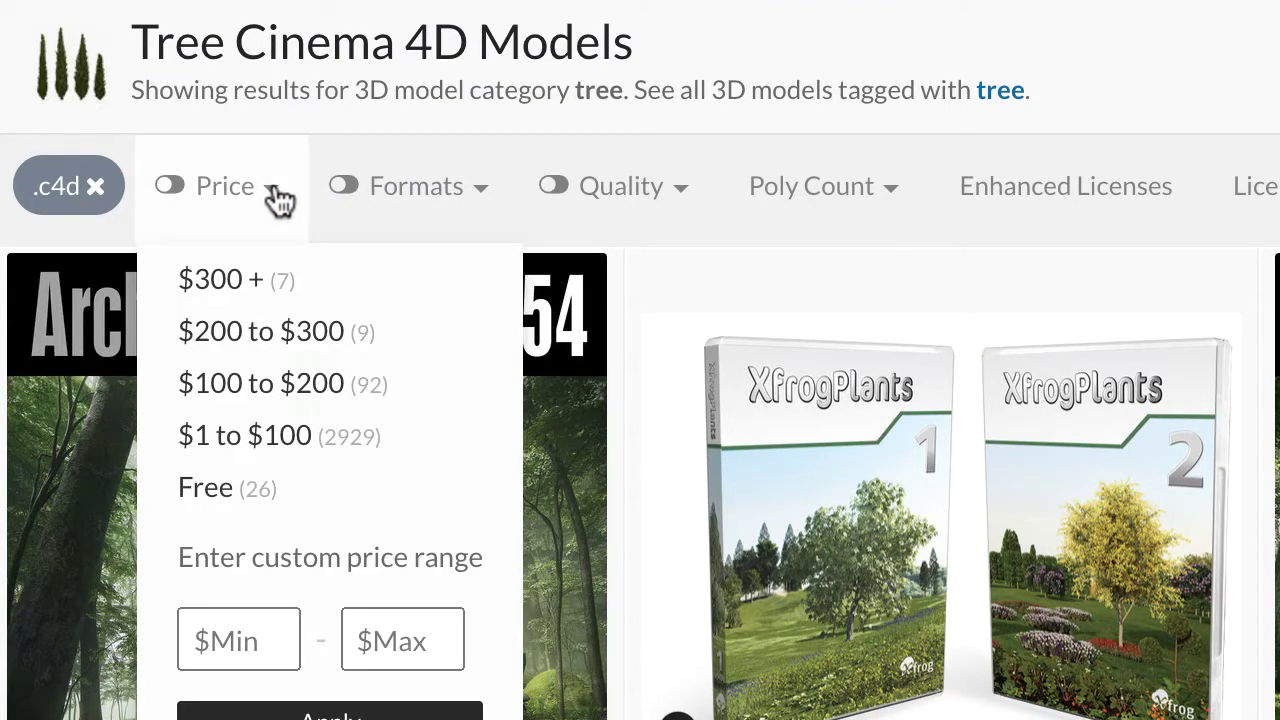
click(244, 500)
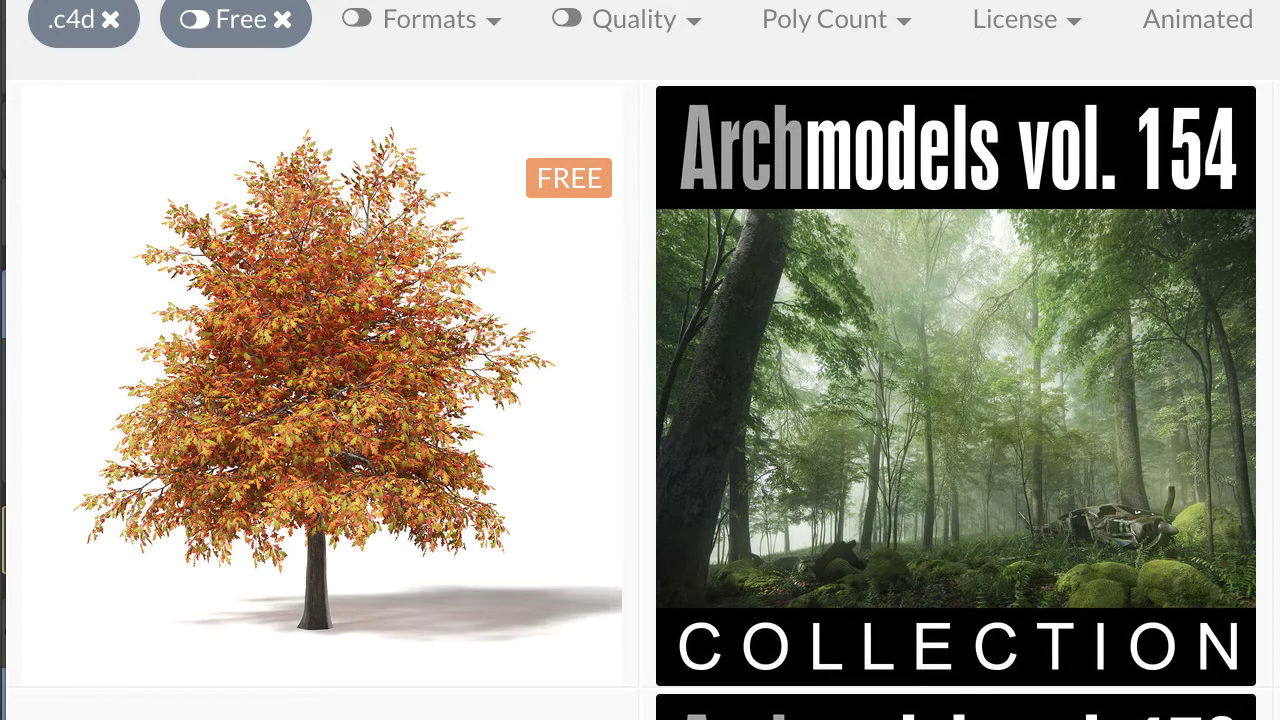
- Open the Common Oak 3D Model 4.5m details page and download it
mouse_move(334, 251)
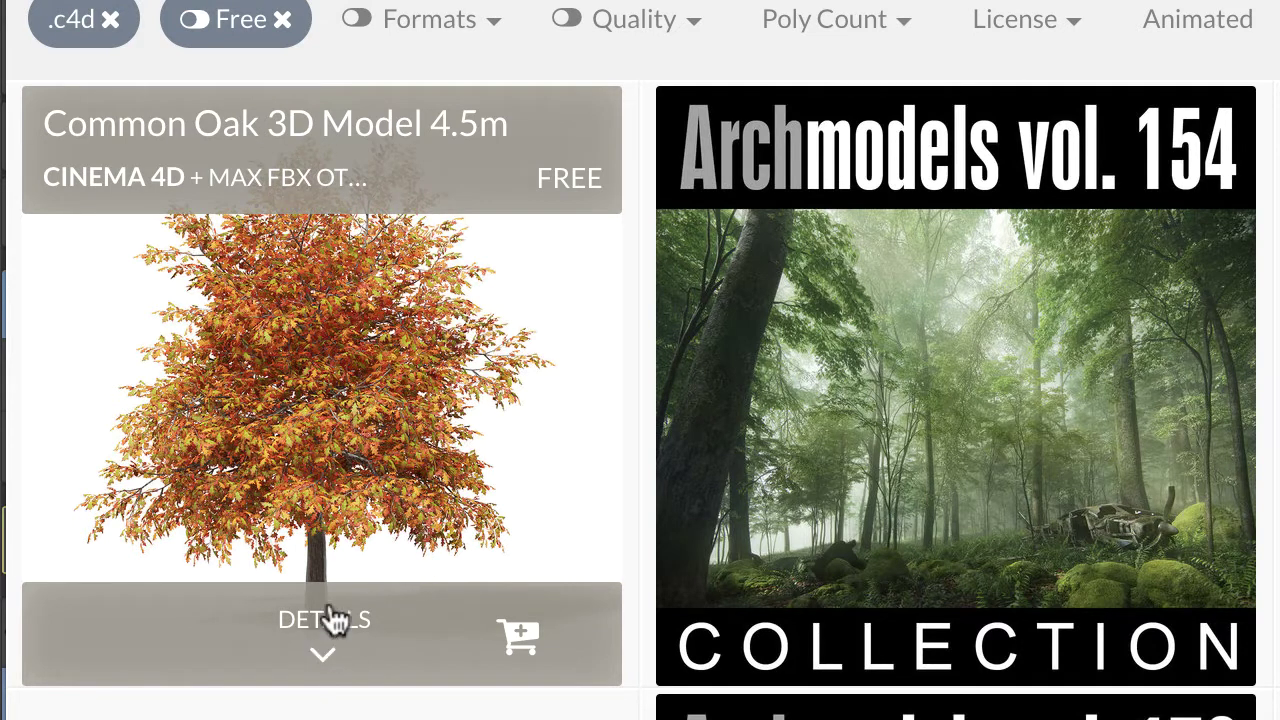
click(337, 652)
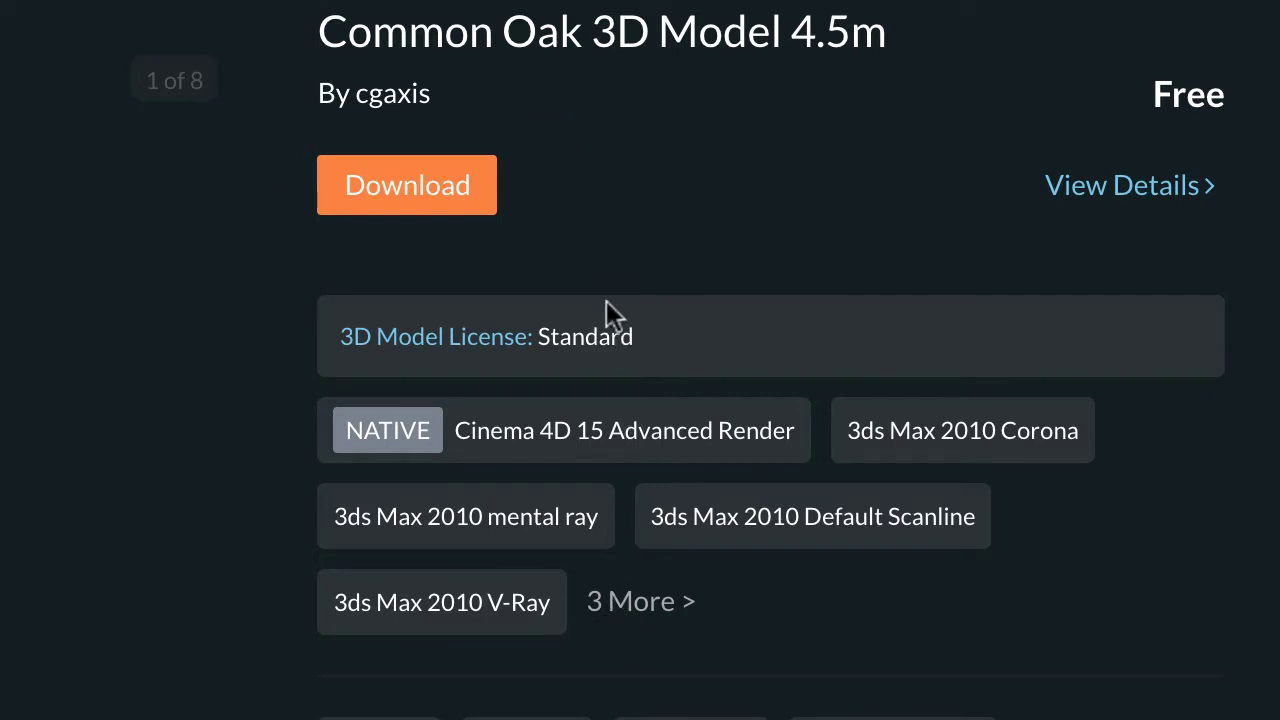
click(438, 193)
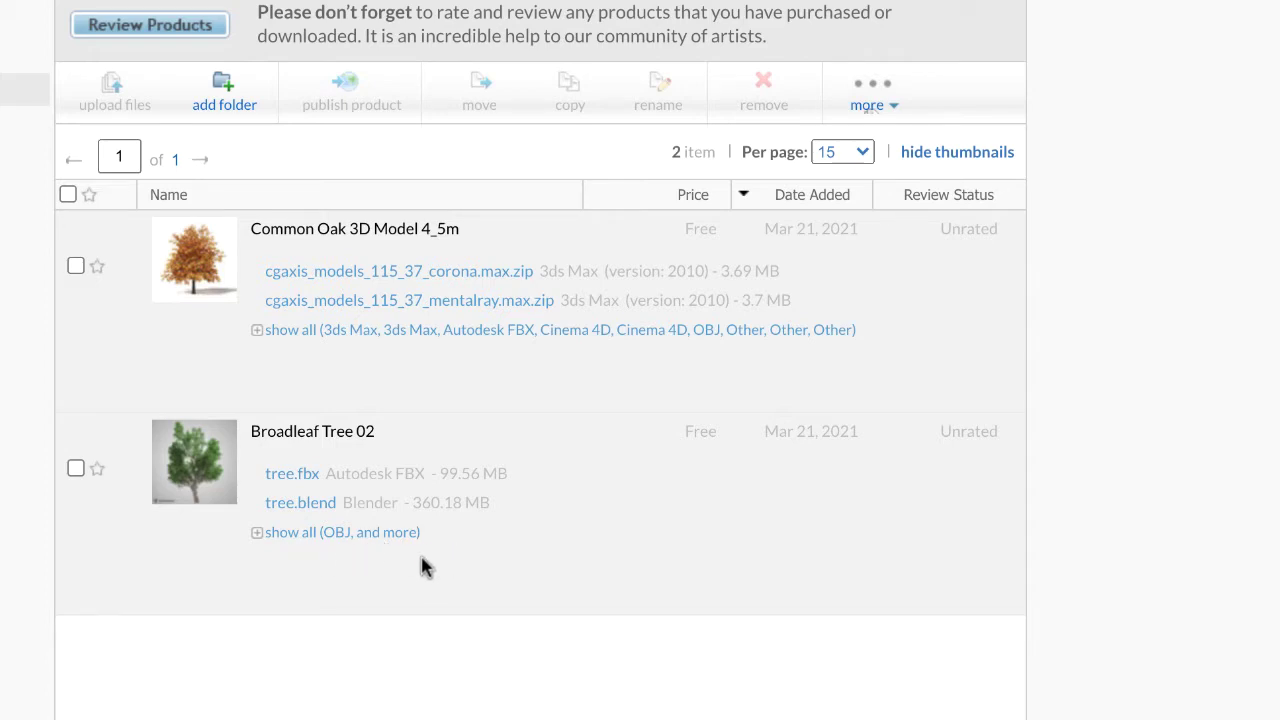
- Expand 'show all (OBJ, and more)' under Broadleaf Tree 02 in My Files
click(261, 540)
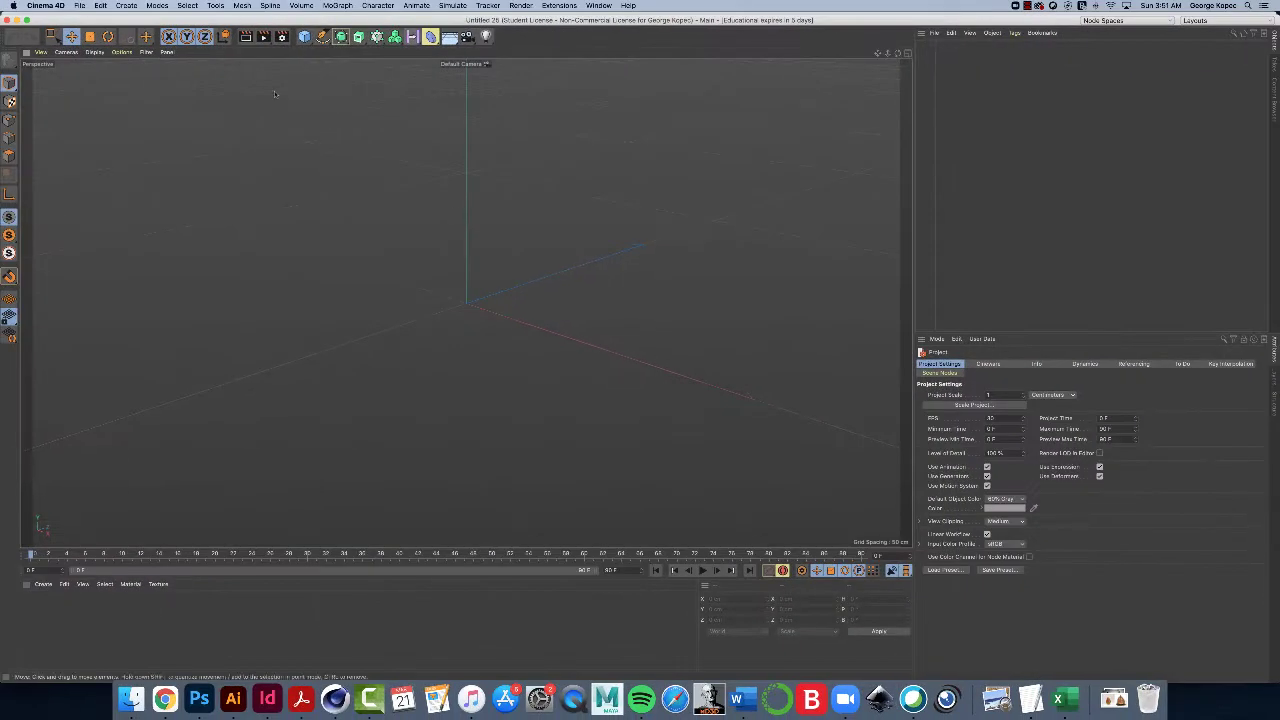
- Use File > Merge Project to pick tree.obj from the turbosquid demo/tree folder
click(80, 6)
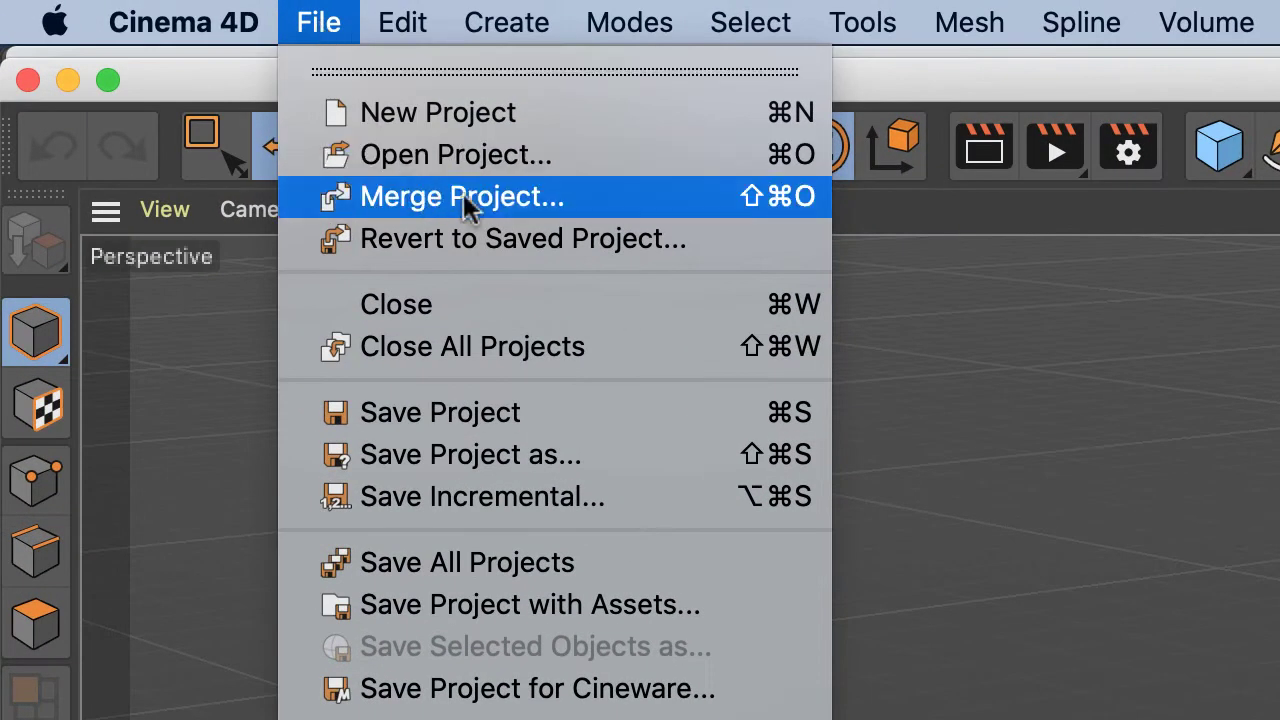
click(635, 198)
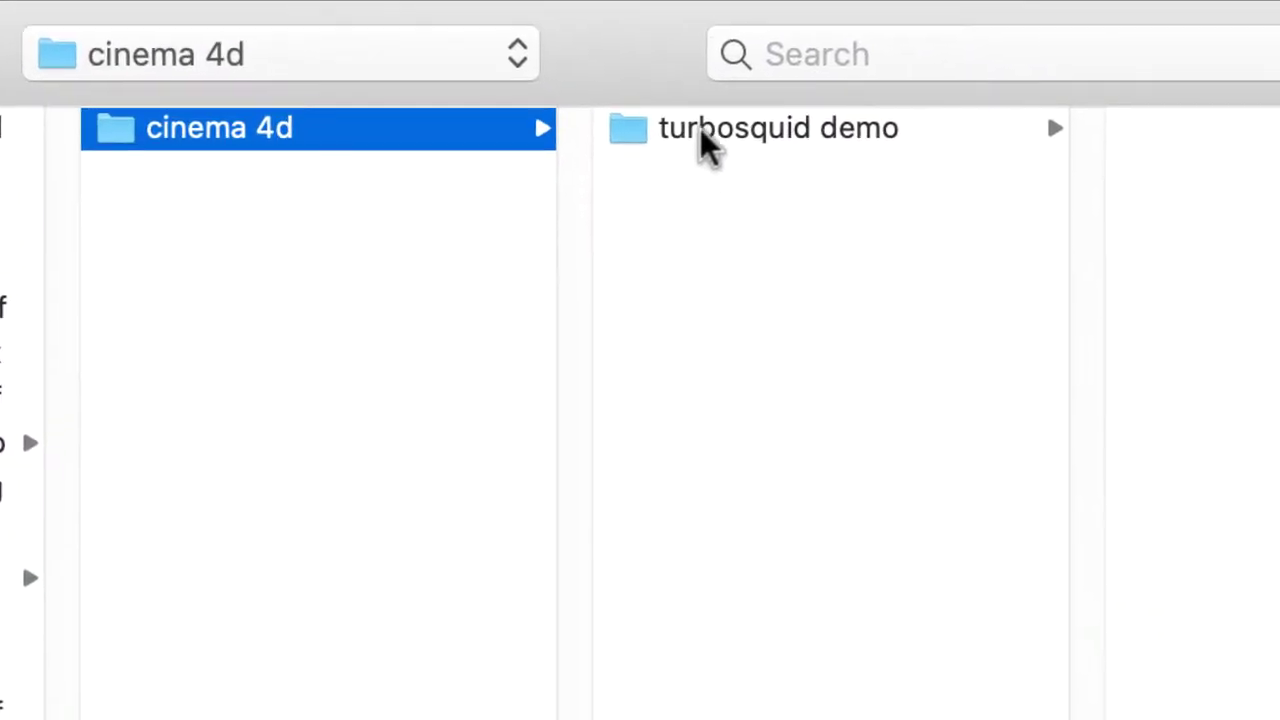
click(700, 130)
click(1010, 222)
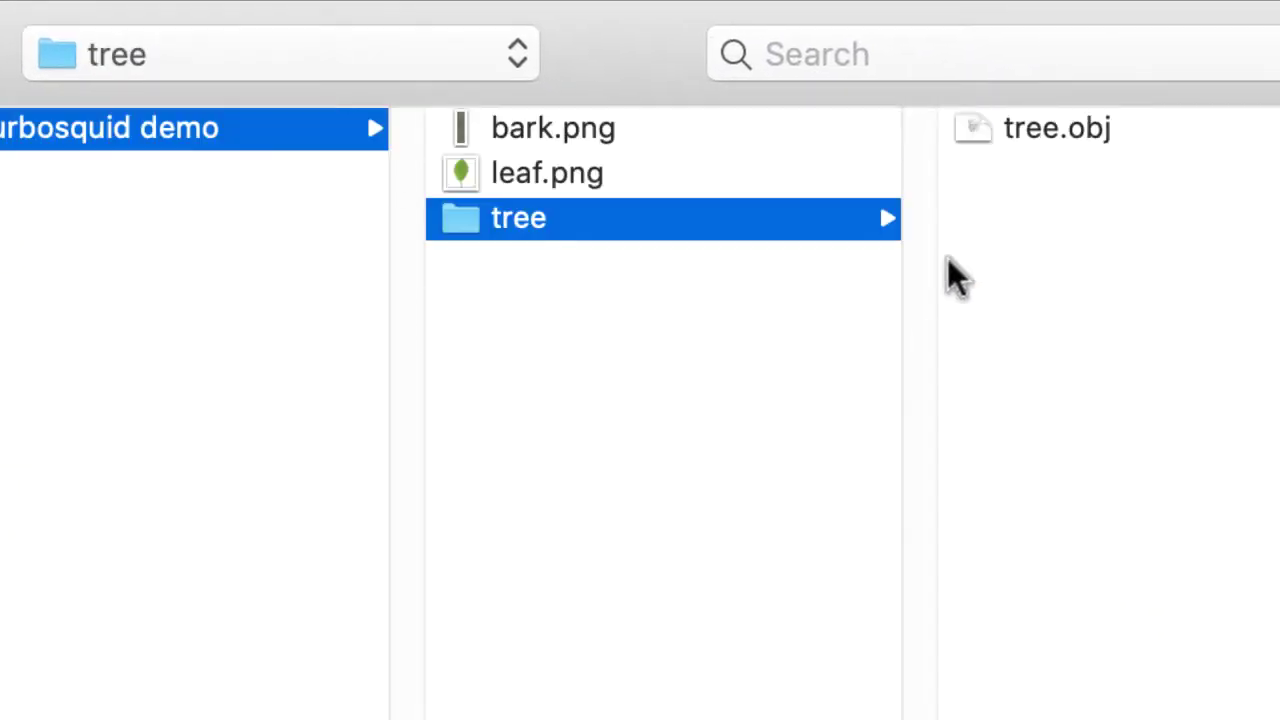
click(1016, 140)
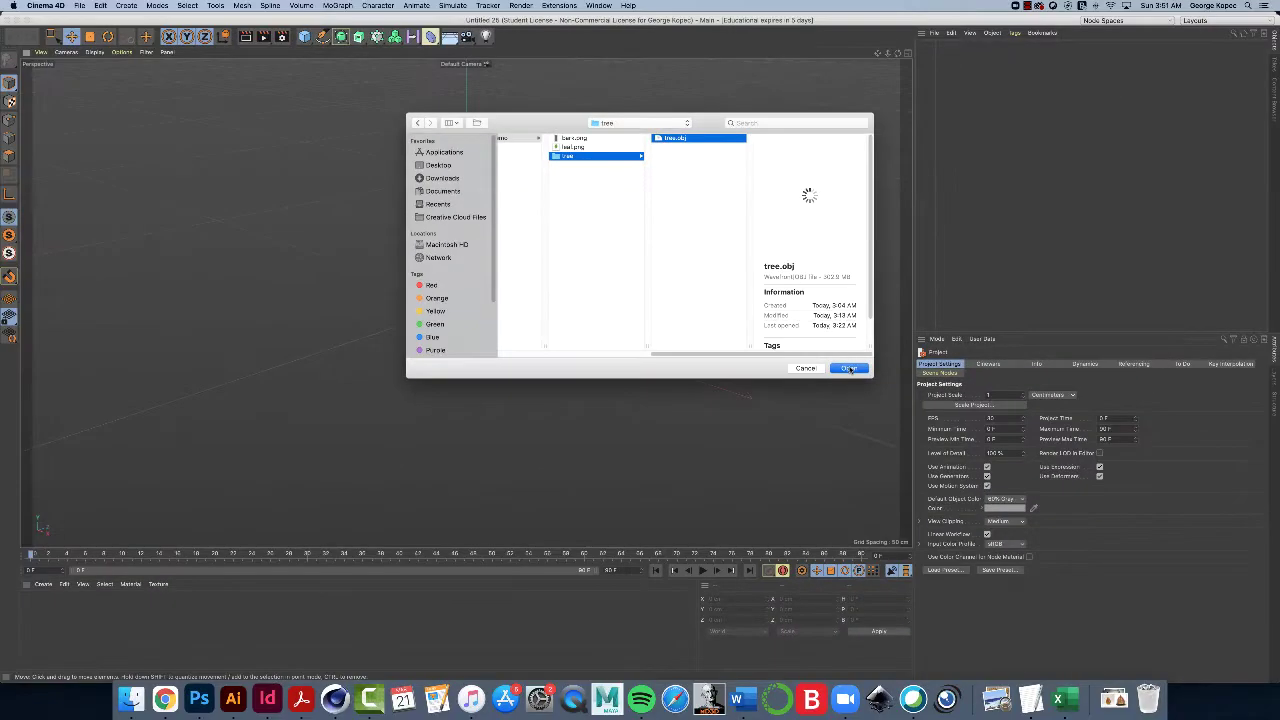
click(848, 369)
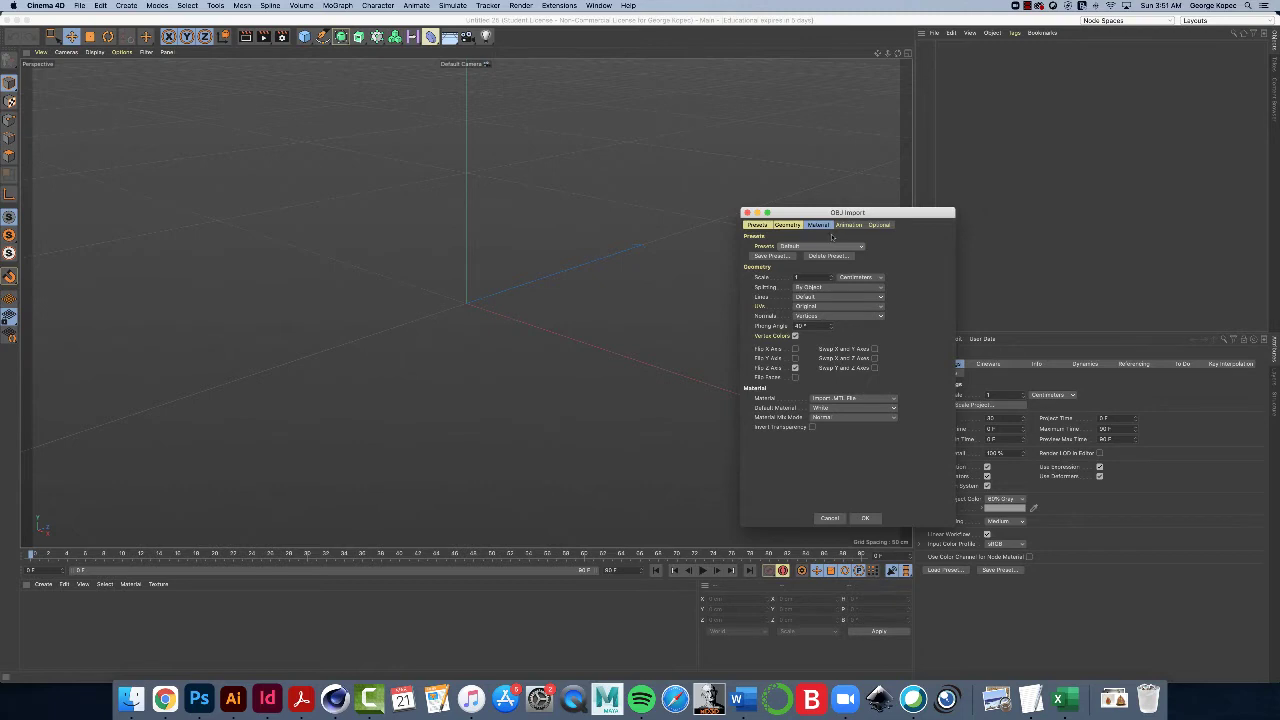
- Accept the OBJ Import settings and frame the imported tree in the viewport
drag(851, 214, 637, 89)
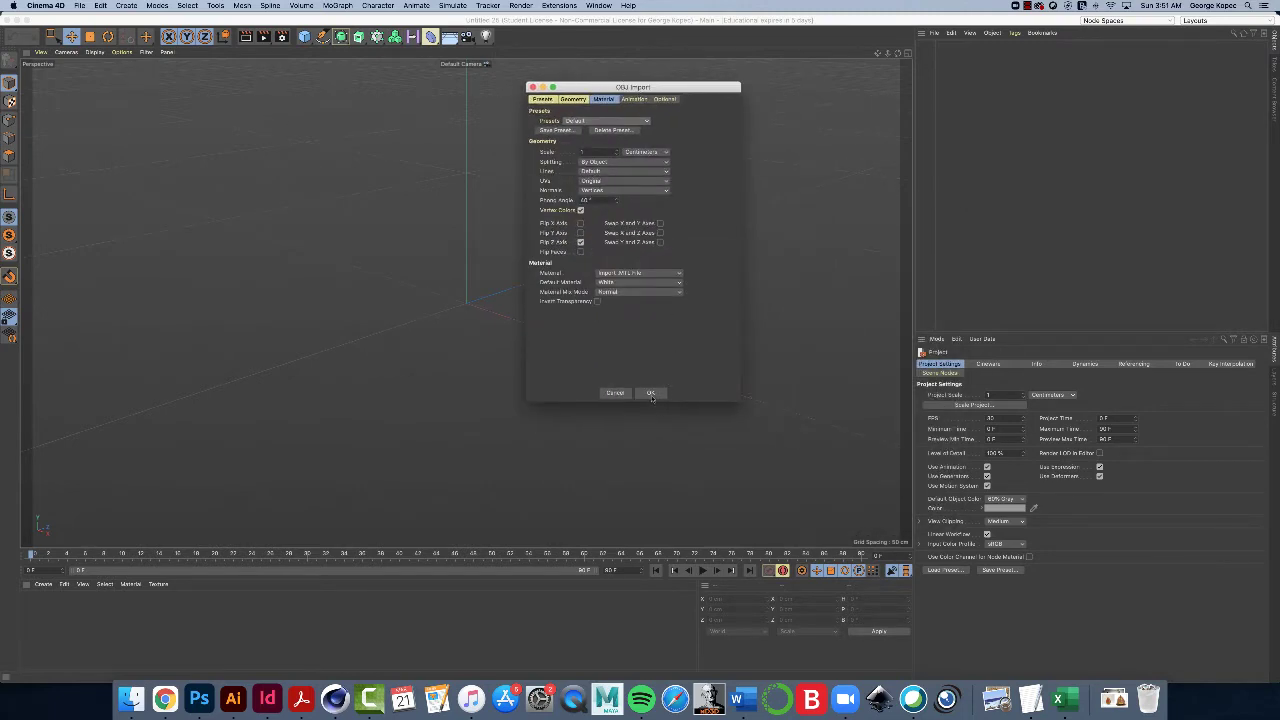
click(650, 393)
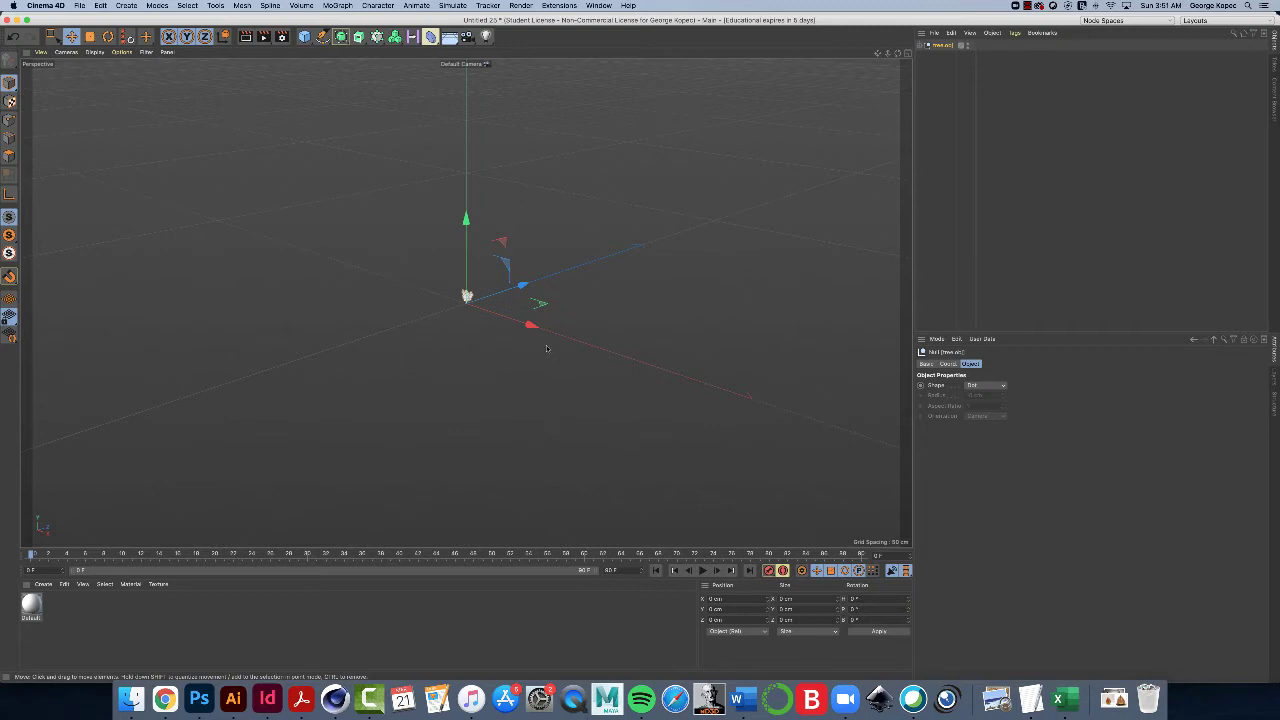
key(h)
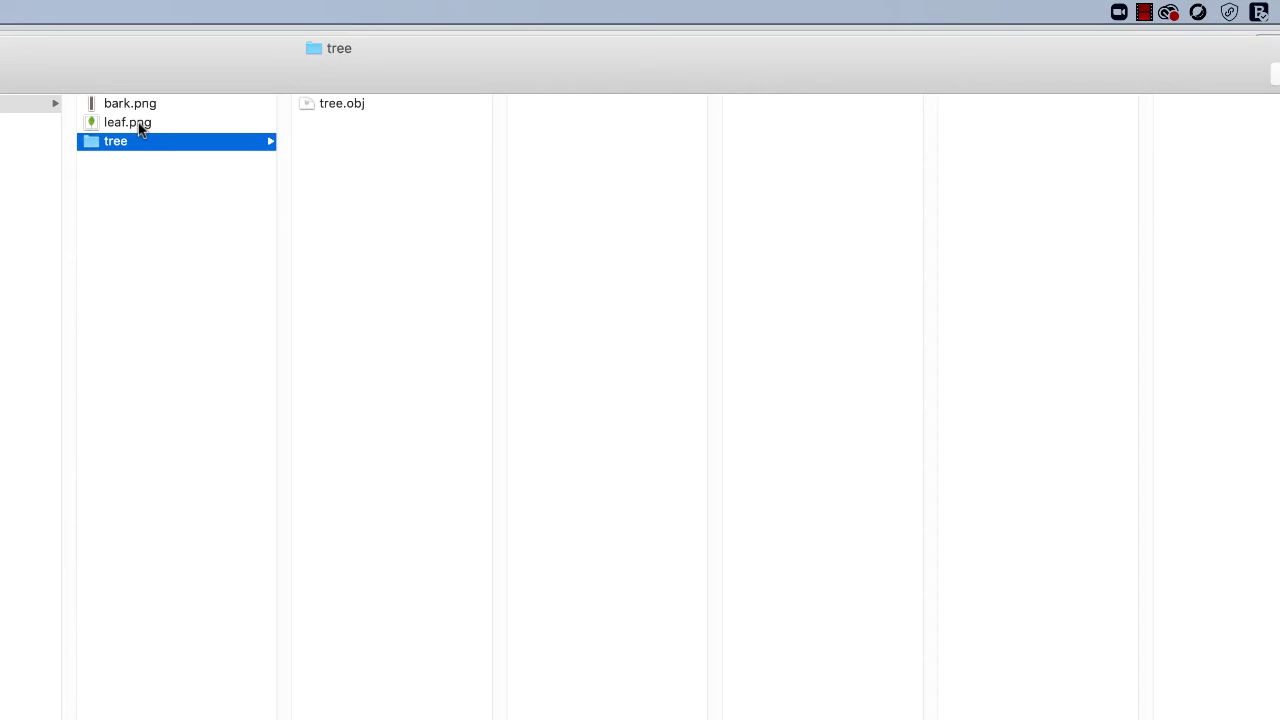
- Preview bark.png and leaf.png alternately in Finder's column view
click(146, 104)
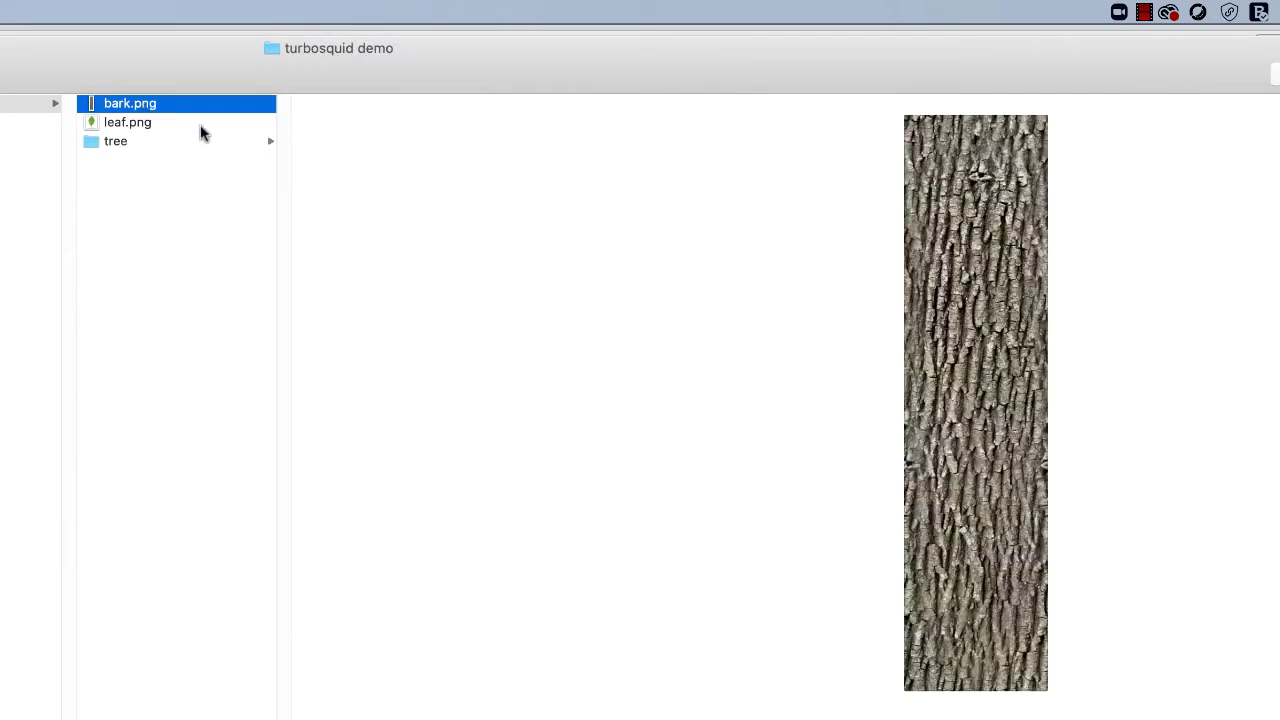
click(92, 124)
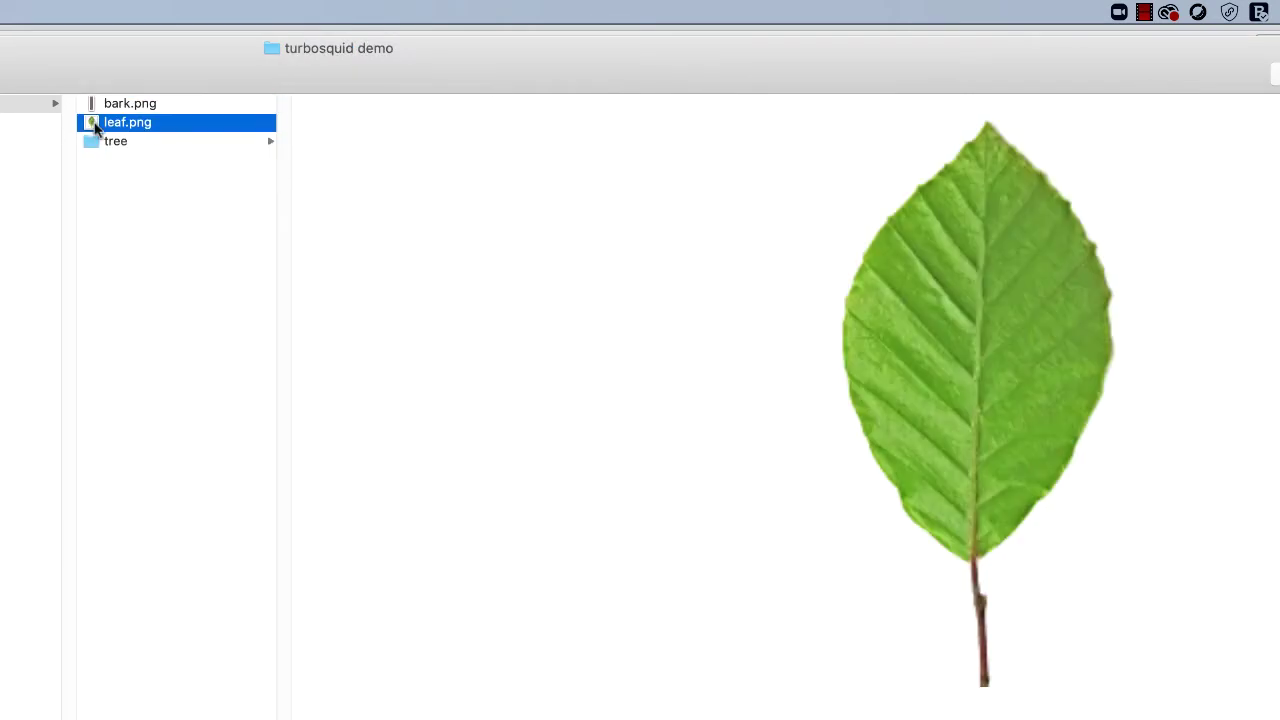
click(127, 106)
click(128, 117)
click(112, 106)
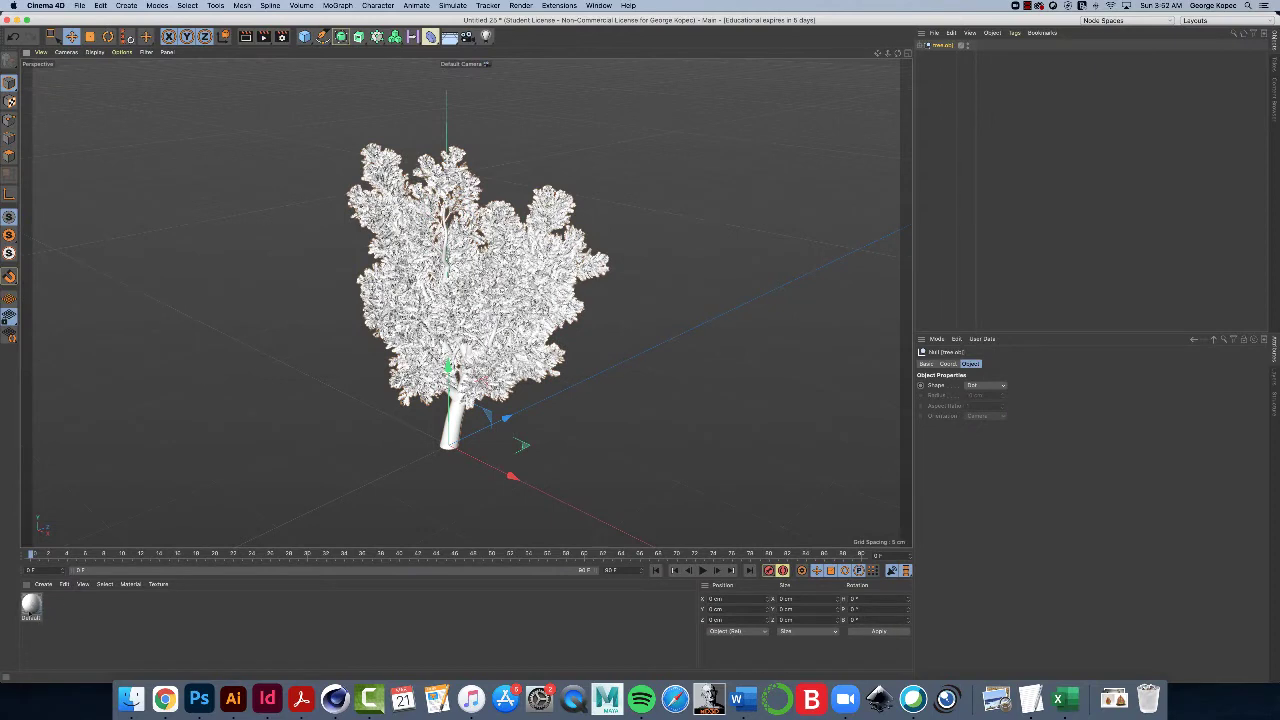
- Create a new material named bark with reflectance turned off
double_click(86, 617)
double_click(32, 605)
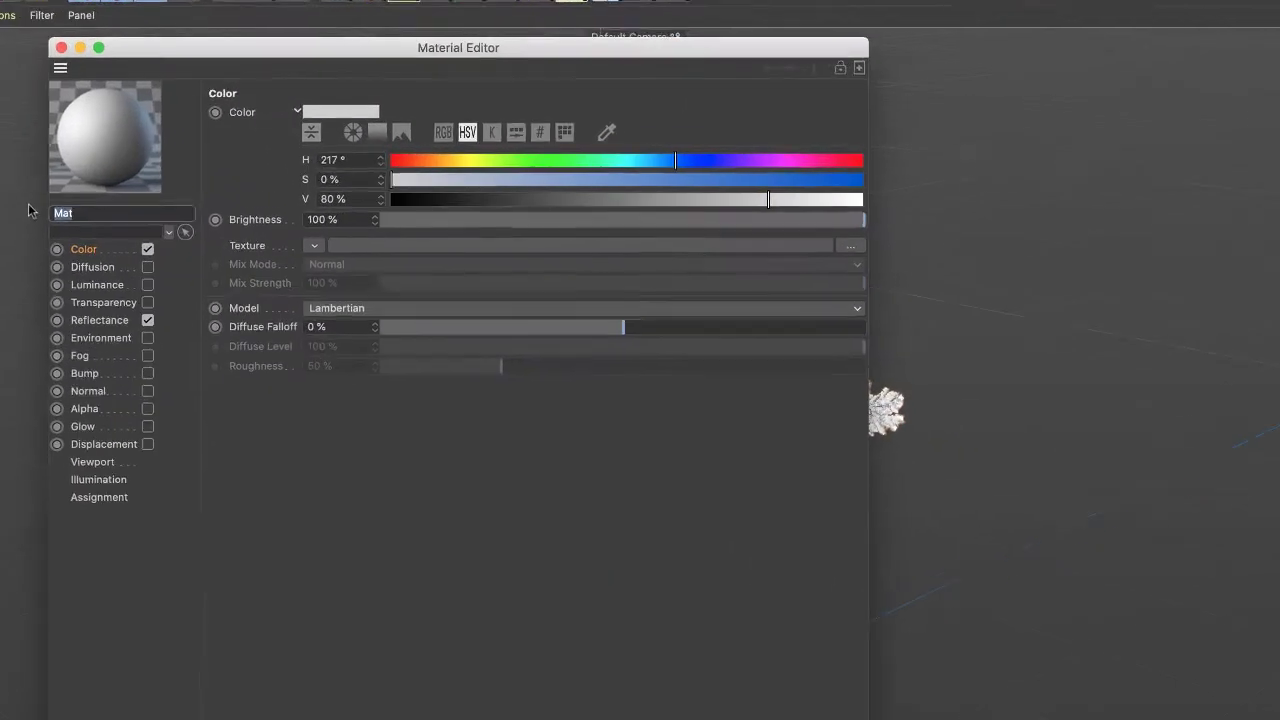
text(bar)
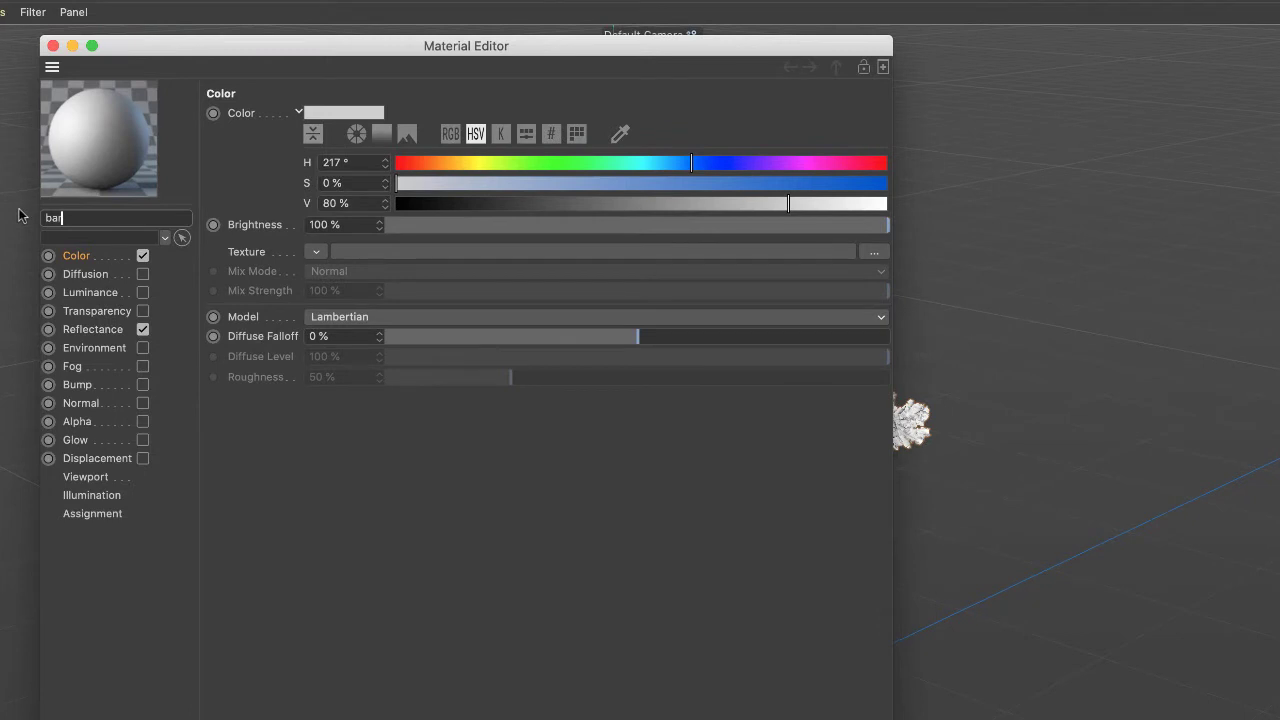
text(k)
click(73, 262)
click(143, 329)
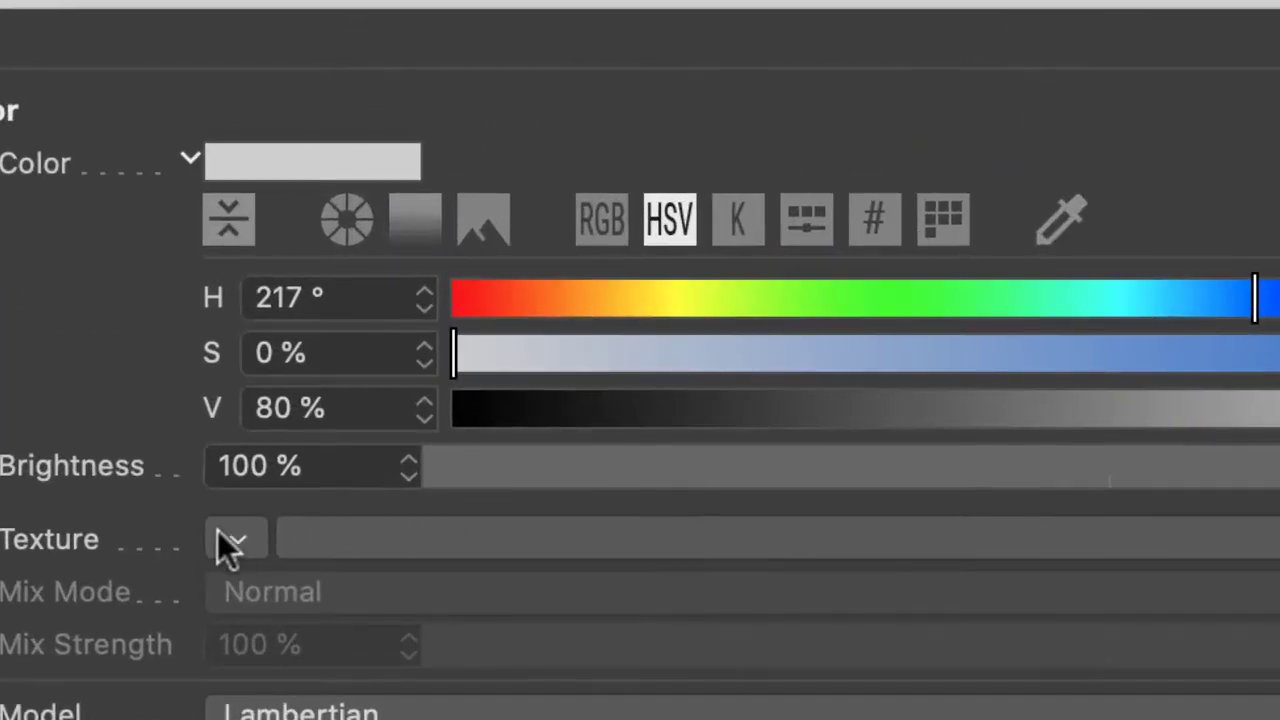
- Load turbosquid demo/bark.png as the Color texture and copy it to the project location
click(229, 543)
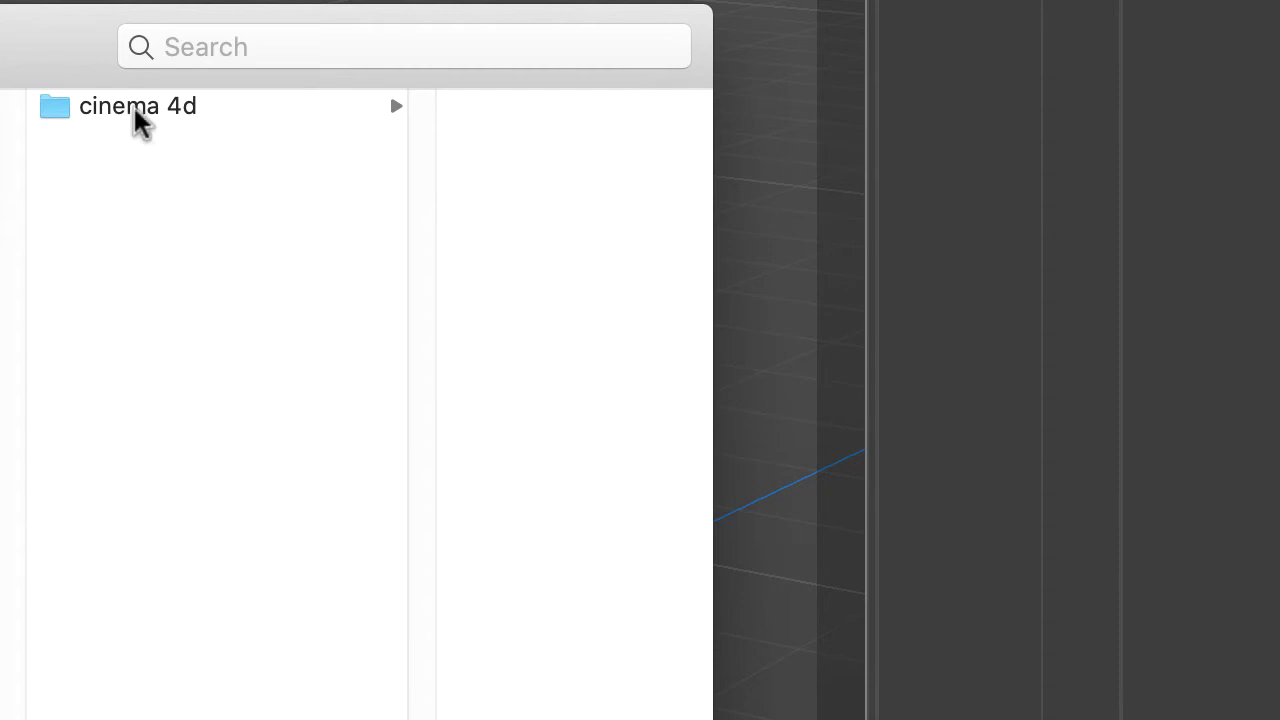
click(133, 107)
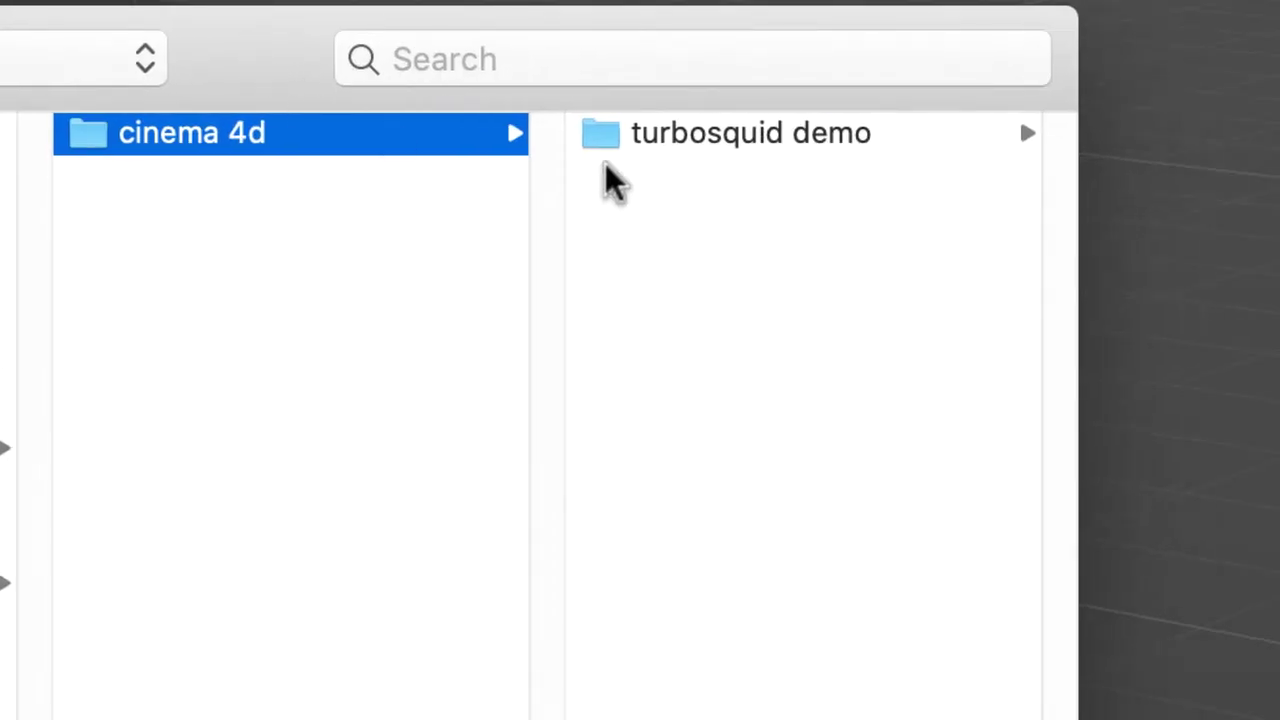
click(634, 136)
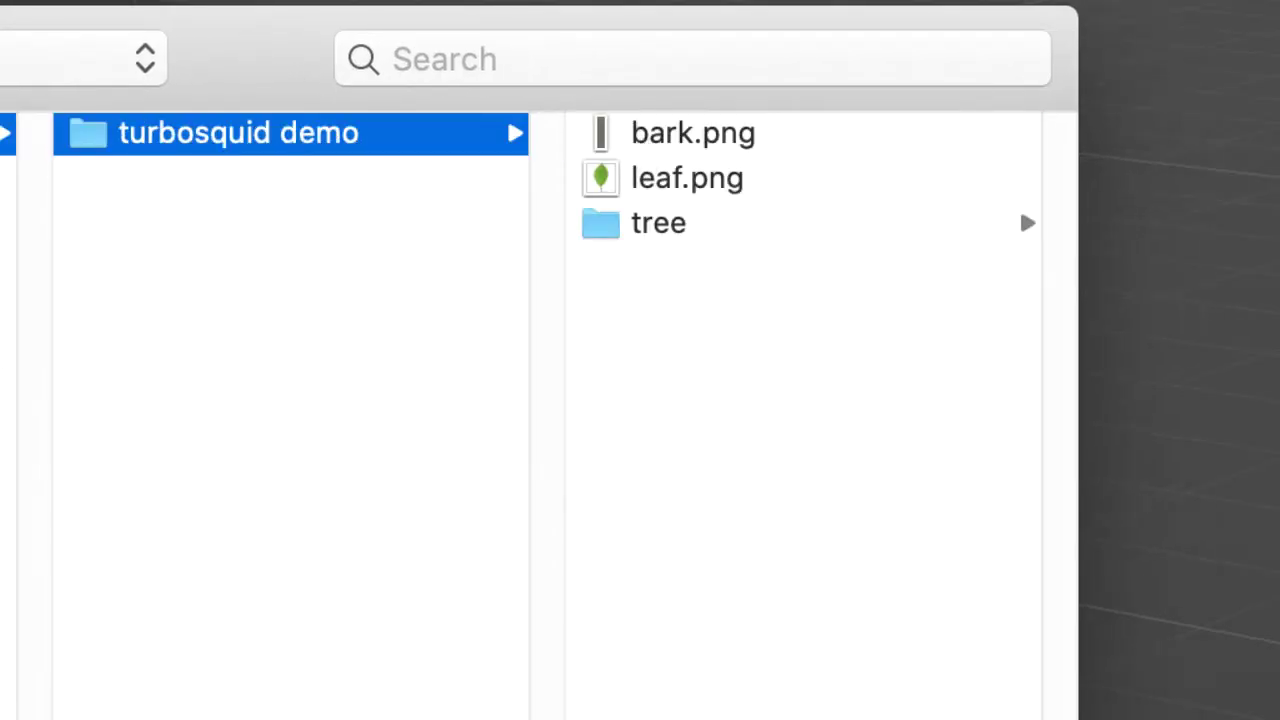
click(645, 255)
click(1015, 225)
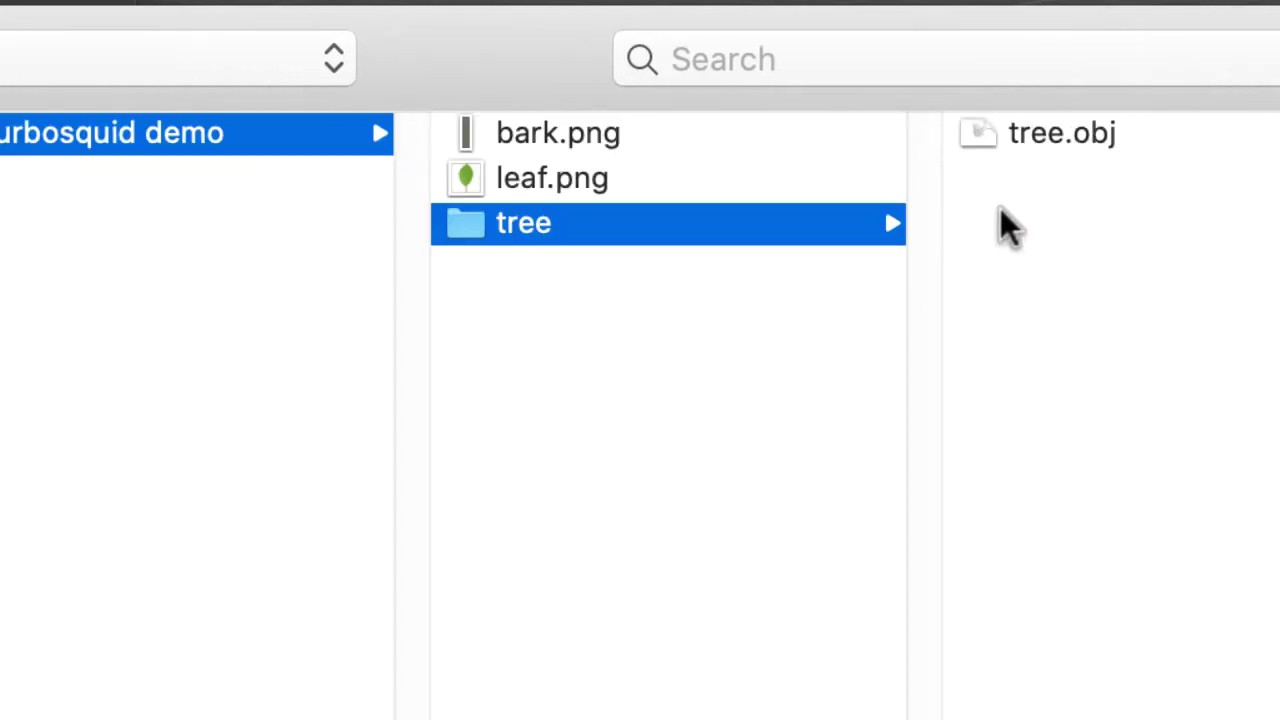
click(526, 149)
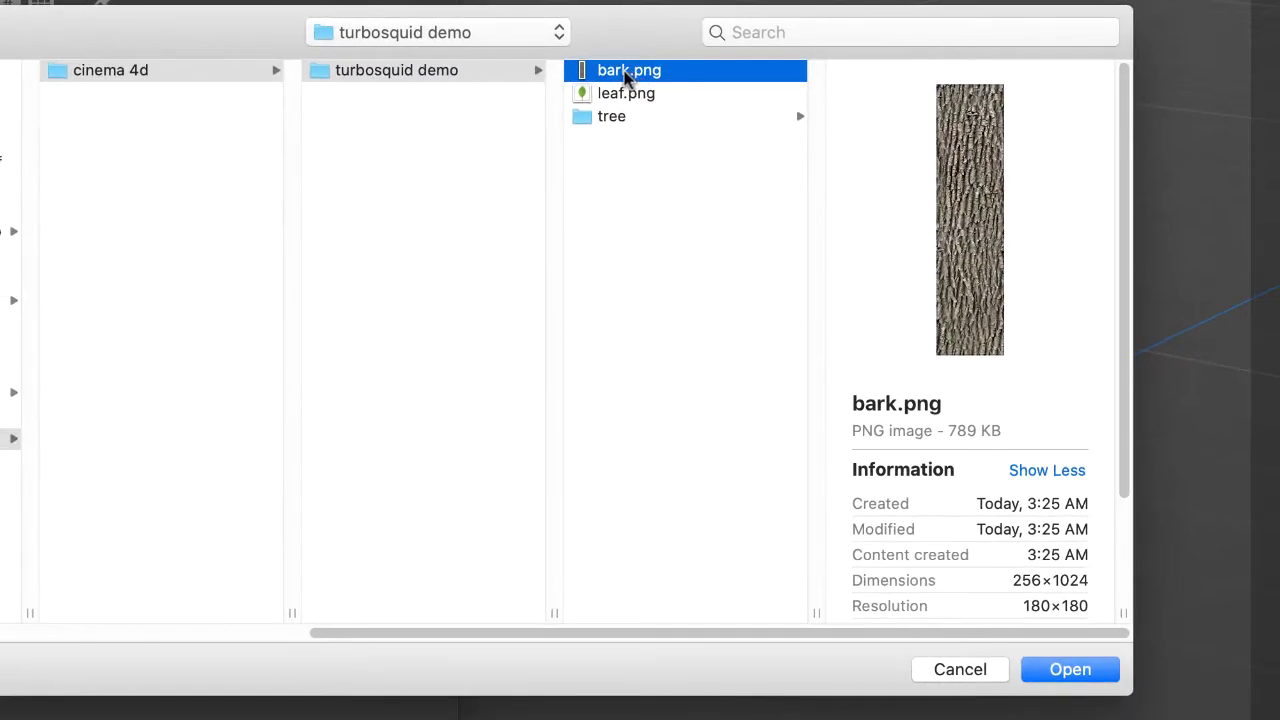
click(1063, 677)
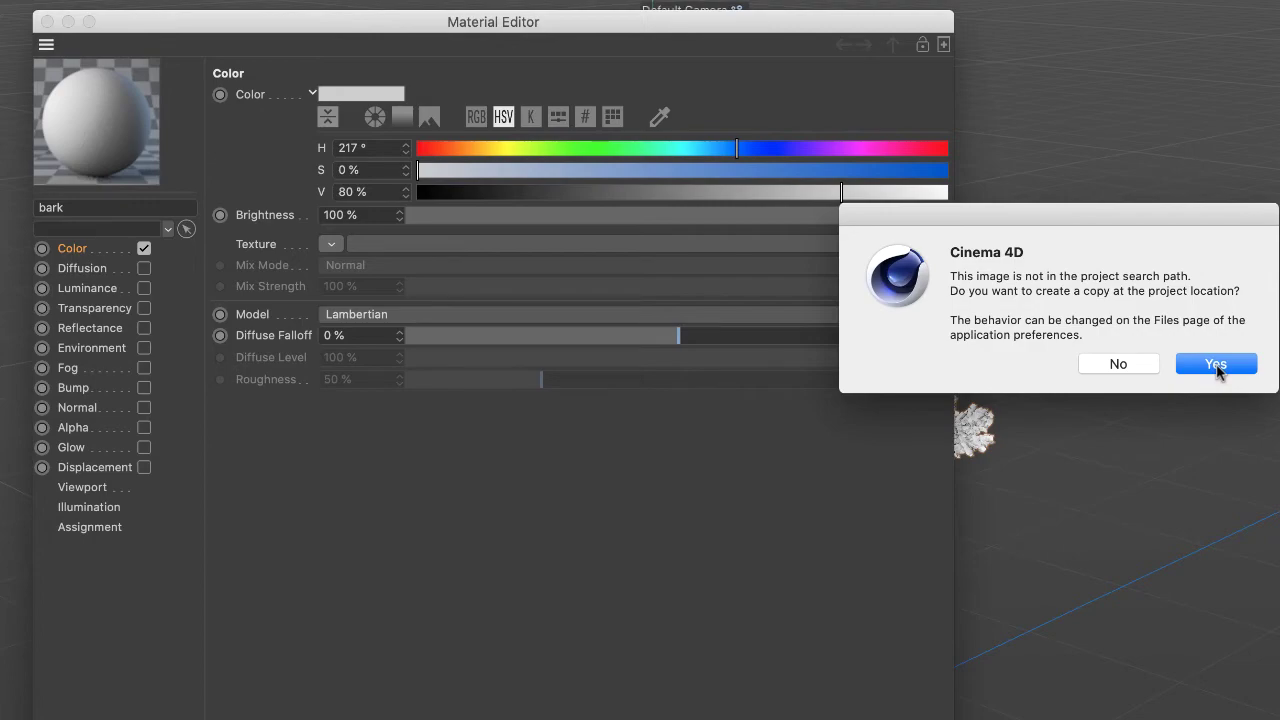
click(1216, 364)
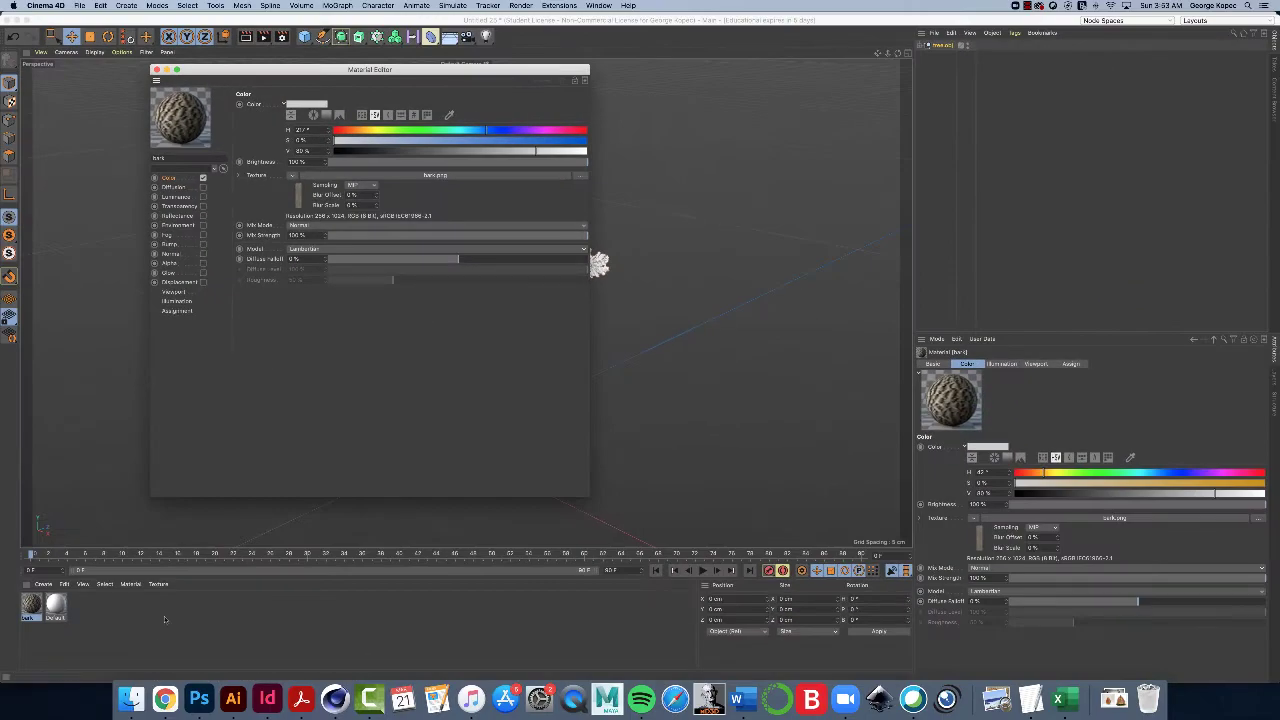
- Create a new material named leaf with Reflectance unchecked
double_click(120, 616)
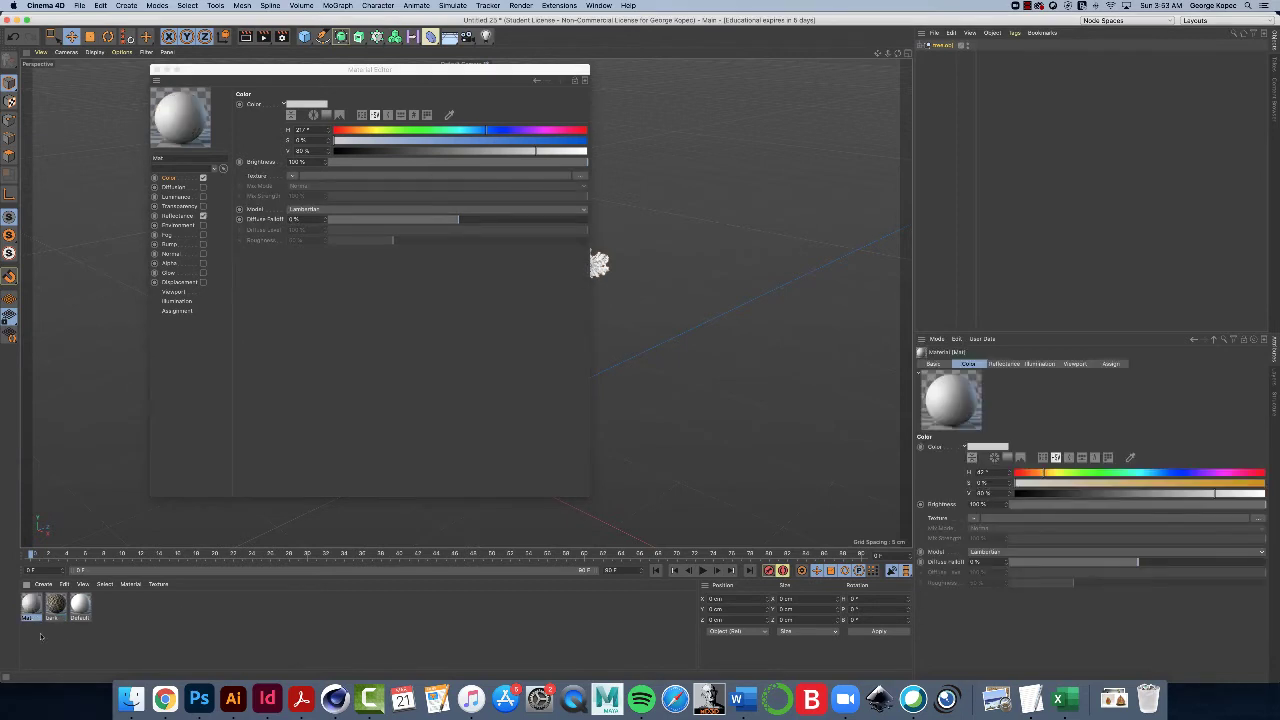
double_click(153, 158)
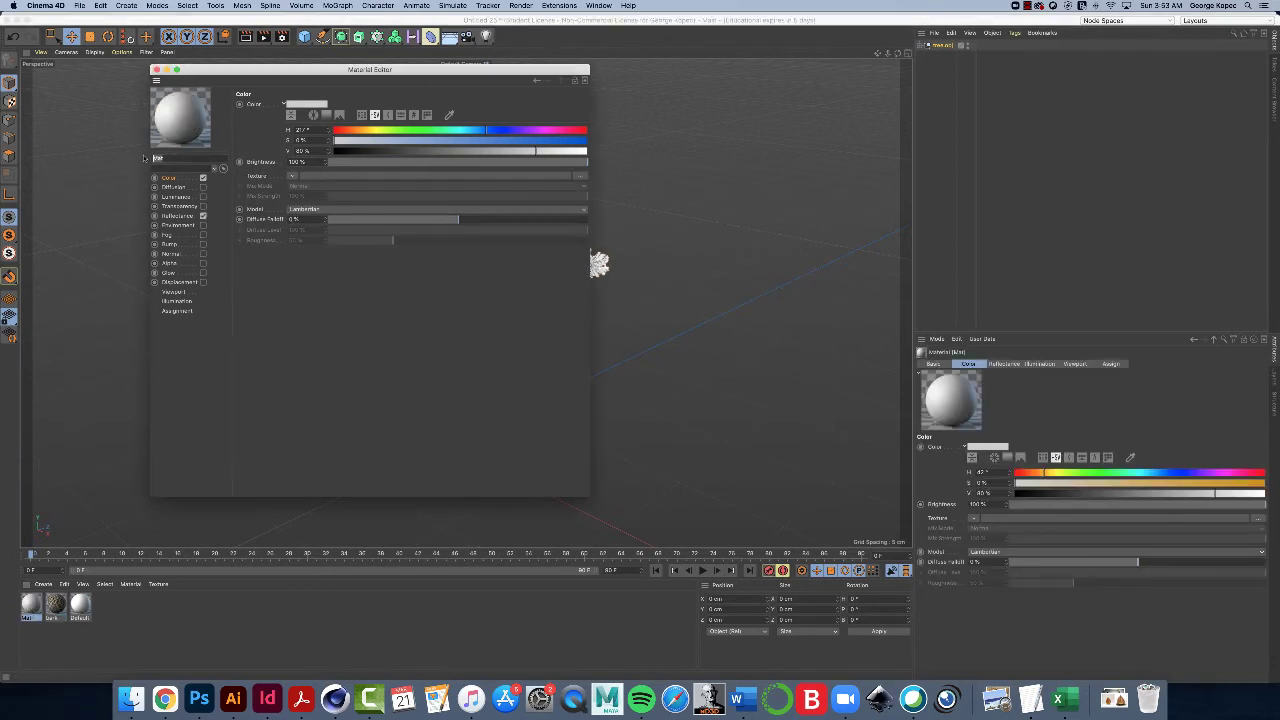
text(leaf)
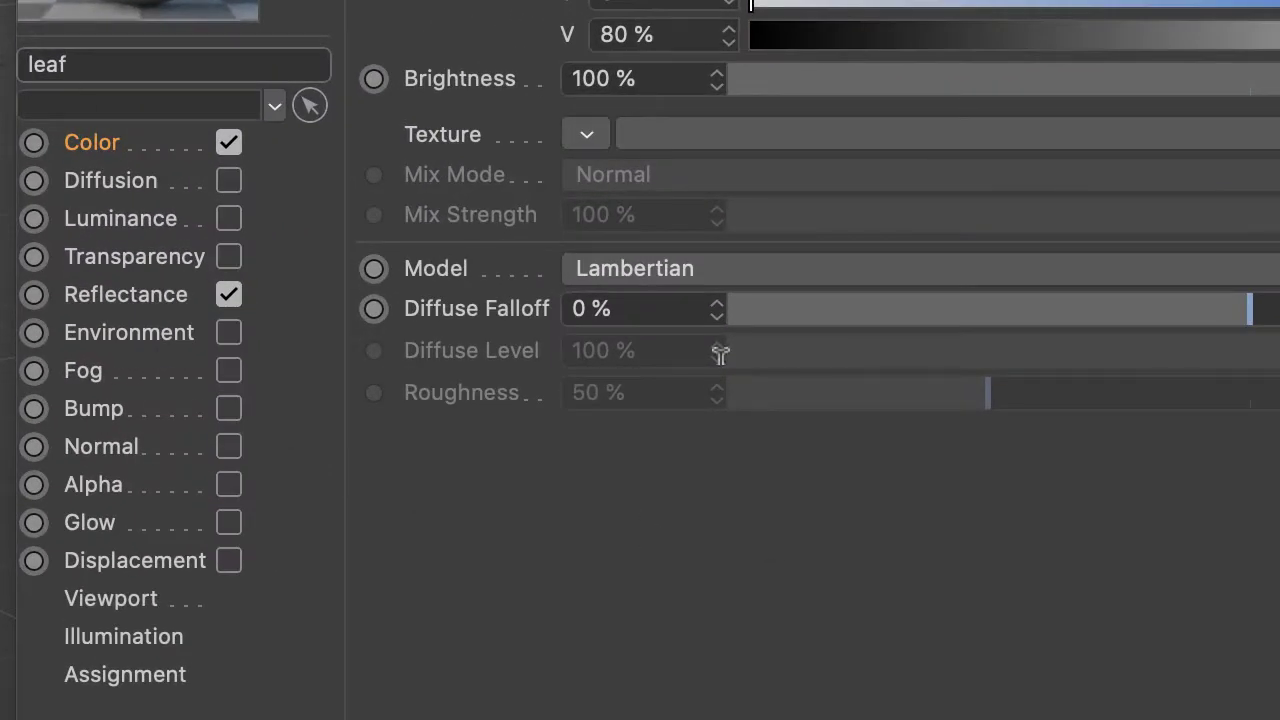
click(584, 136)
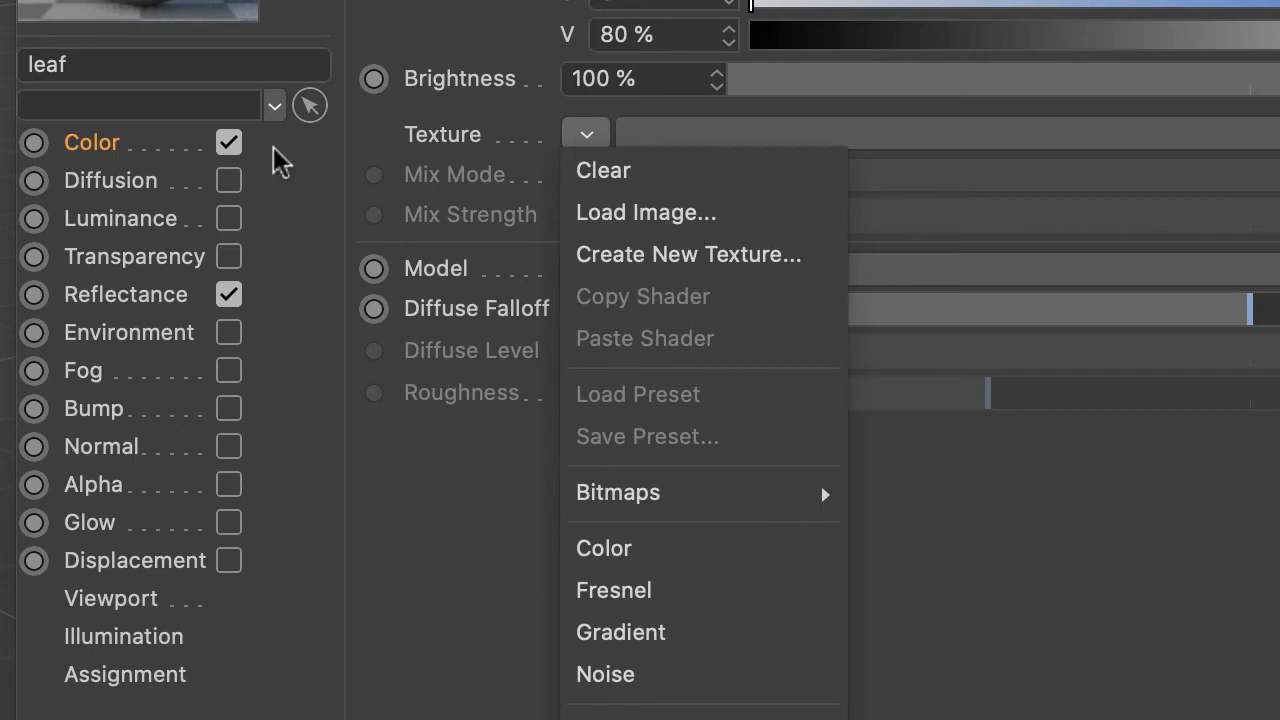
click(228, 297)
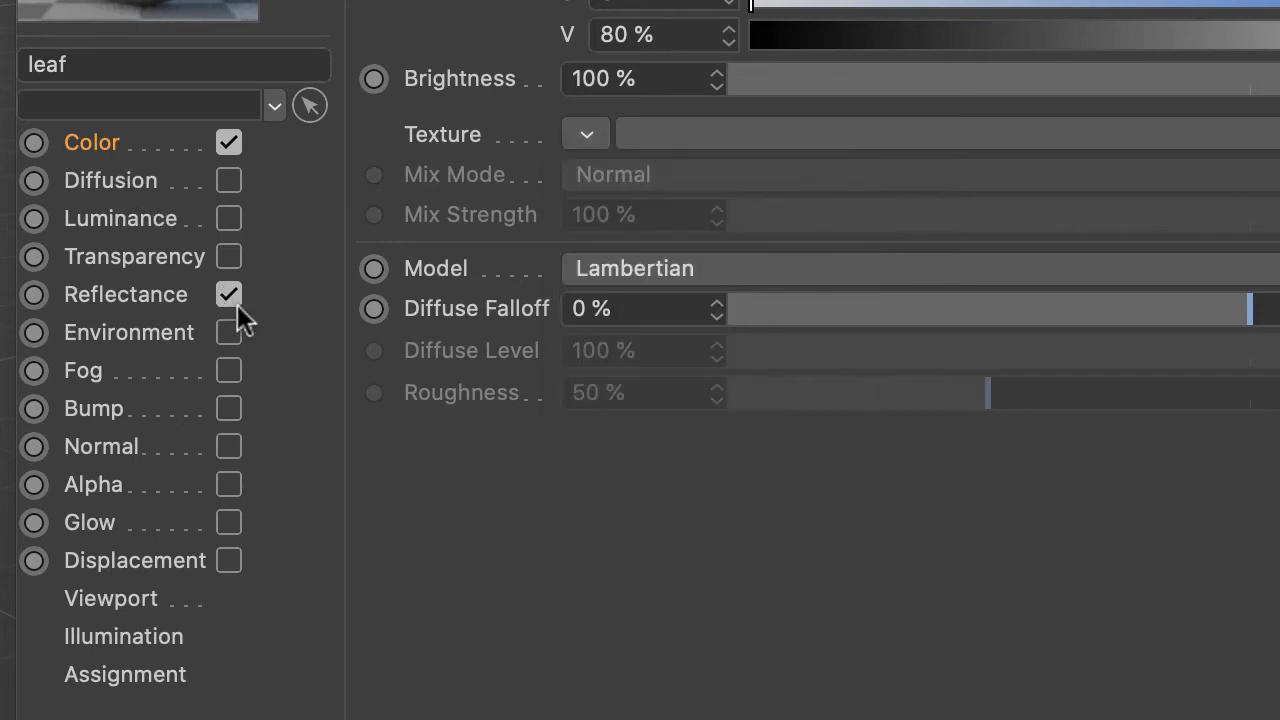
click(229, 298)
- Load leaf.png as the leaf material's Color texture, copying it to the project
click(594, 134)
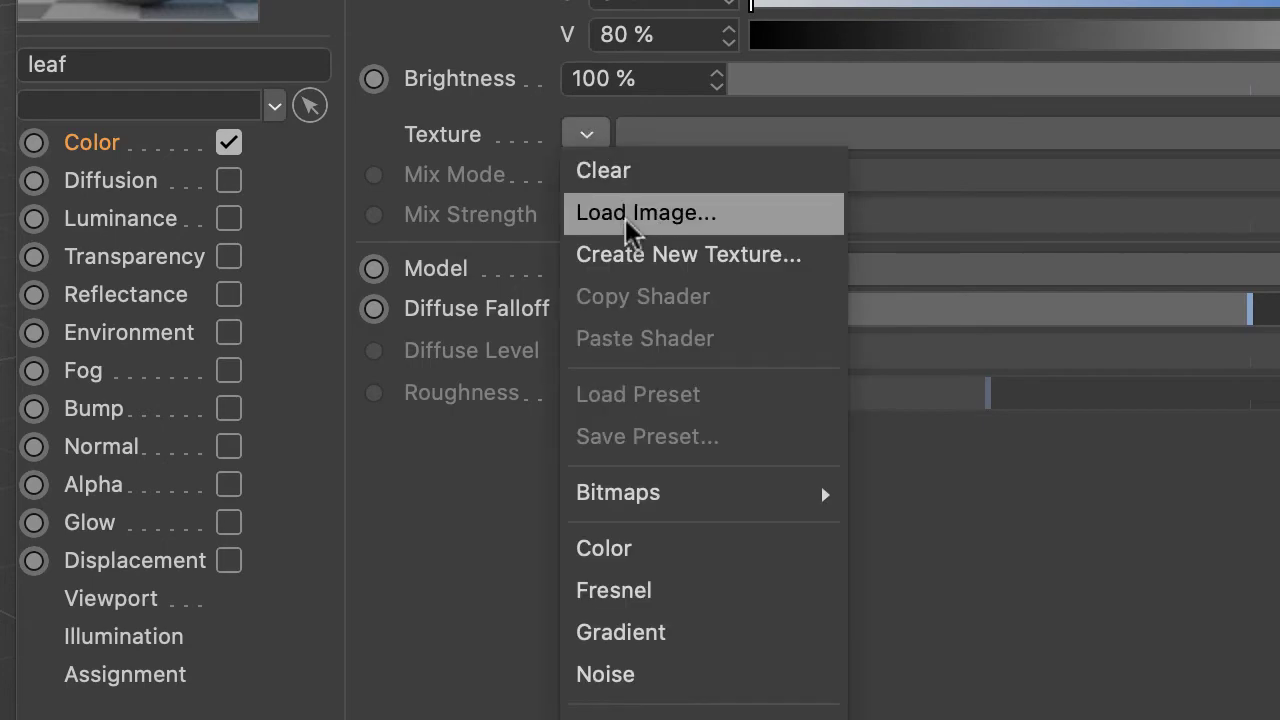
click(778, 214)
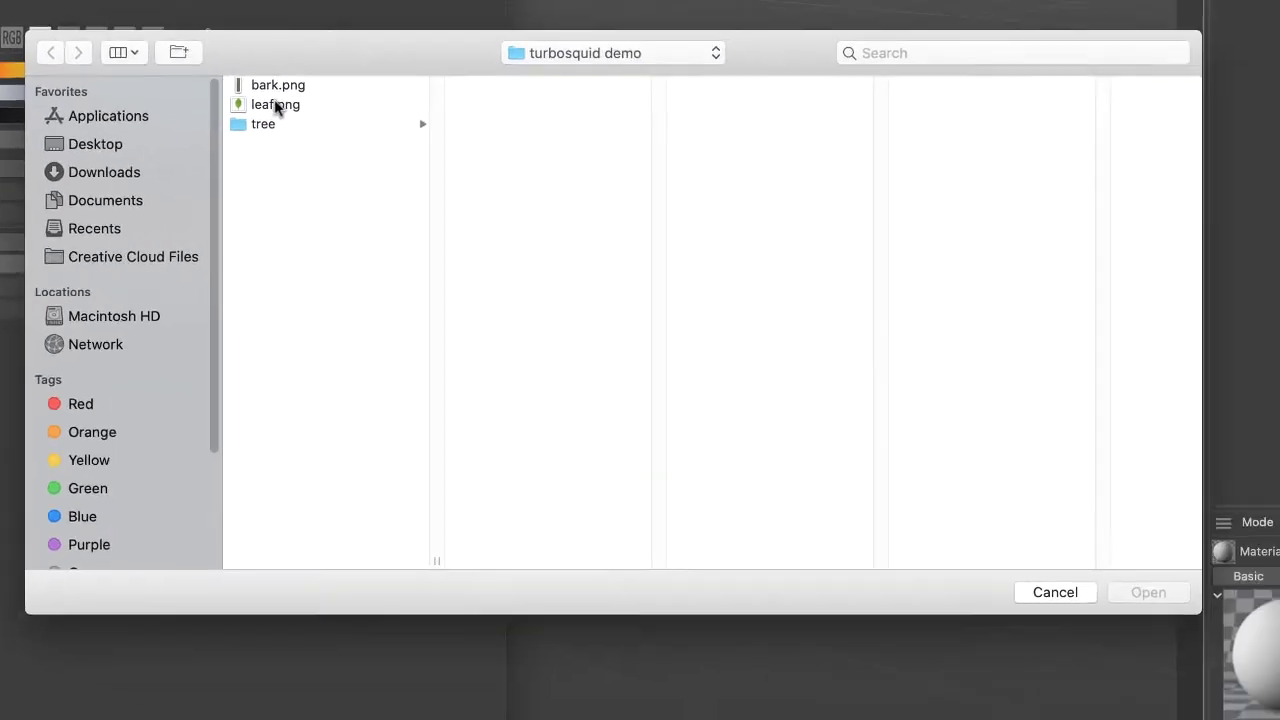
click(300, 105)
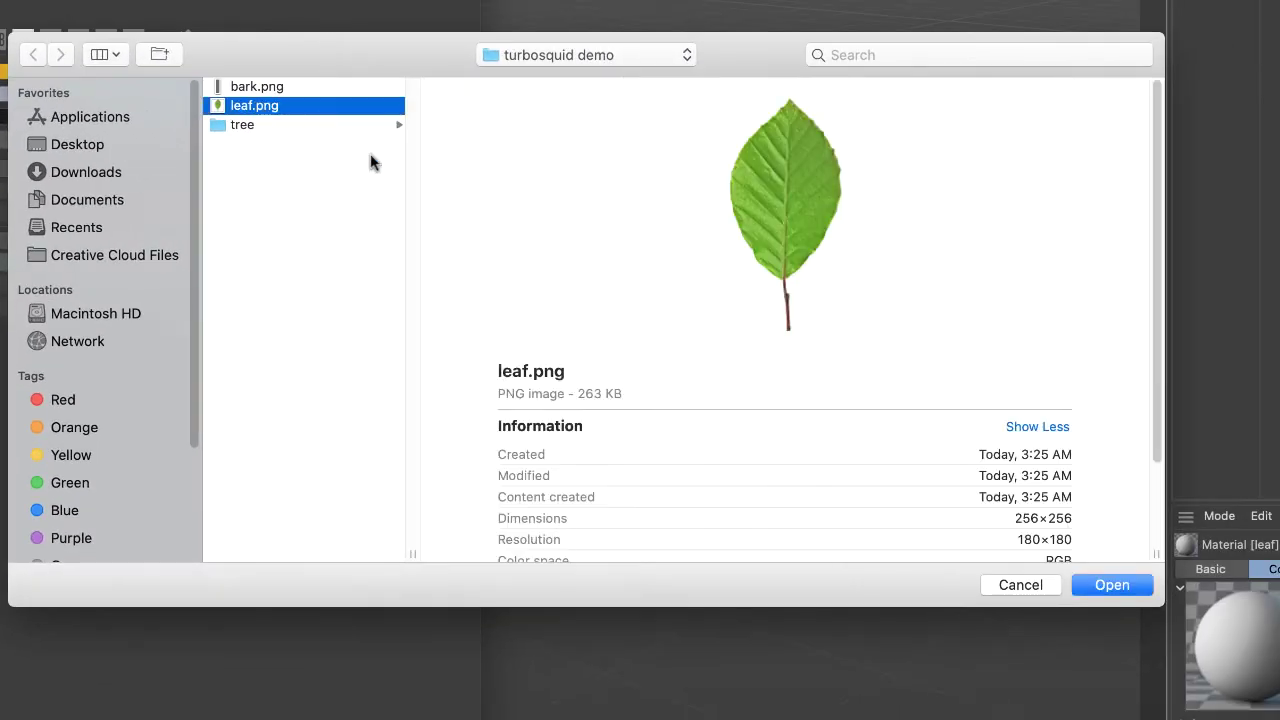
click(1128, 586)
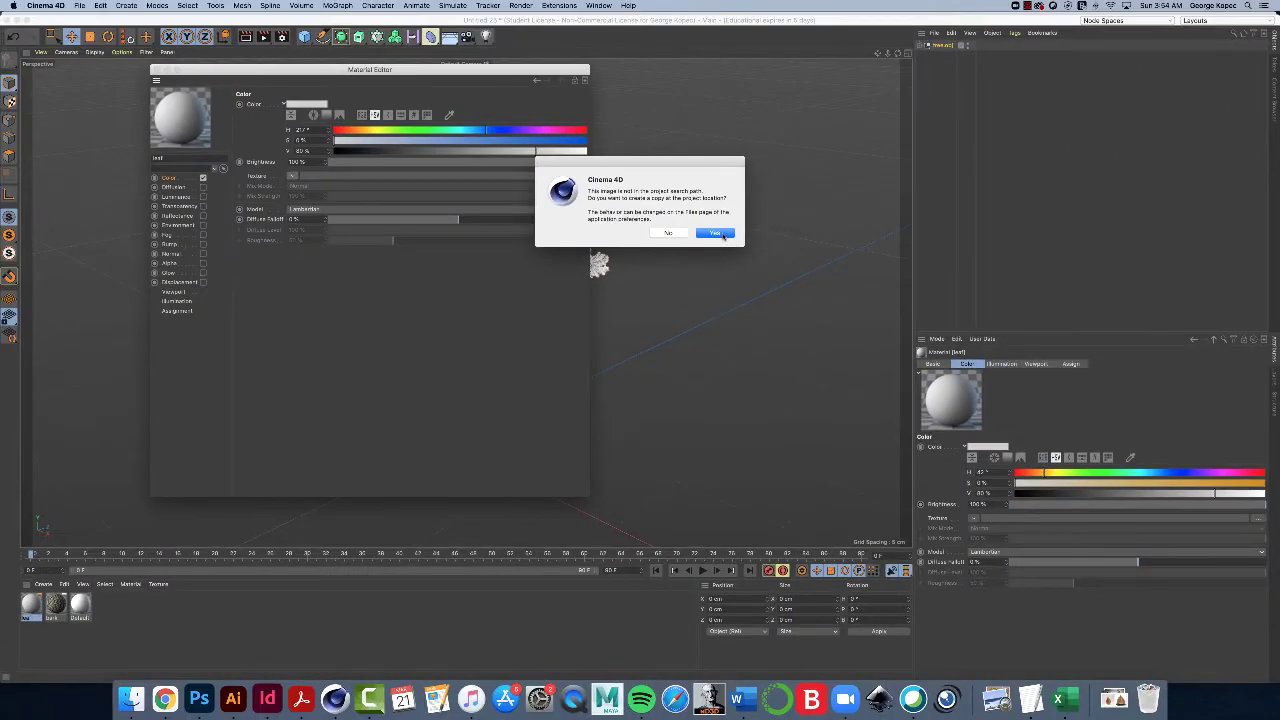
click(716, 233)
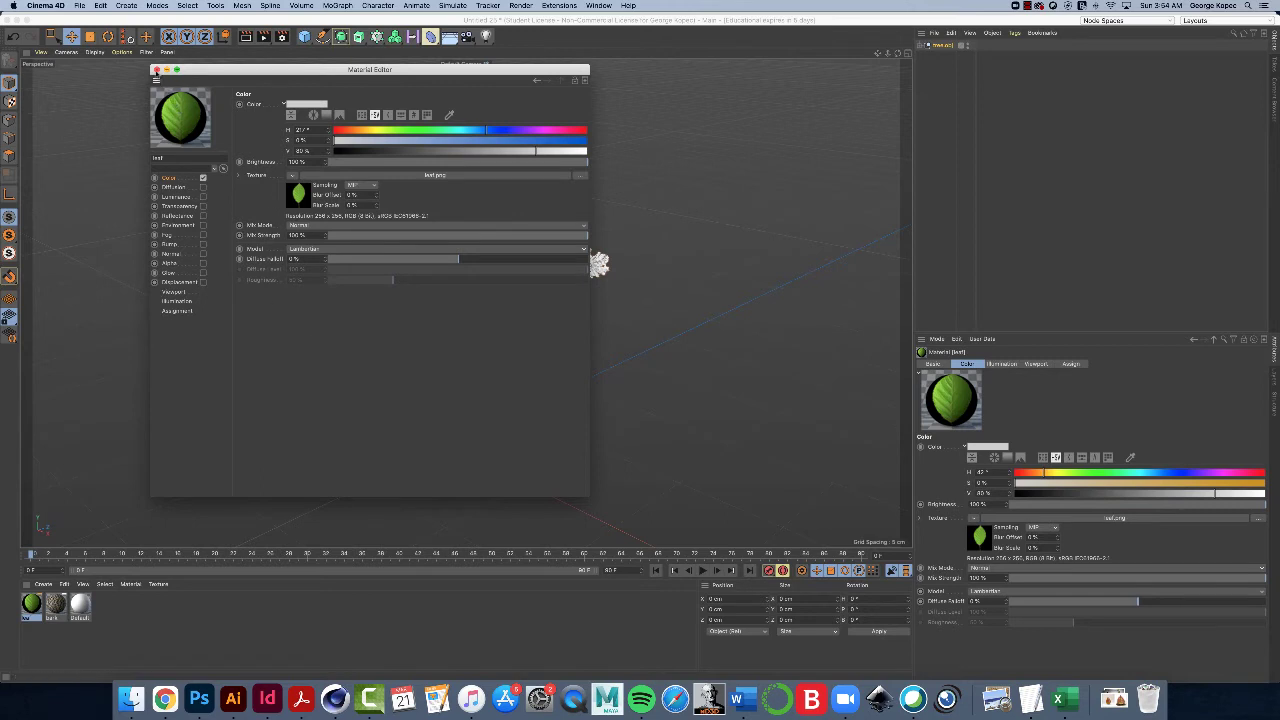
- Close the Material Editor, expand tree.obj, then apply and delete bark on broadleaf_branches
click(155, 69)
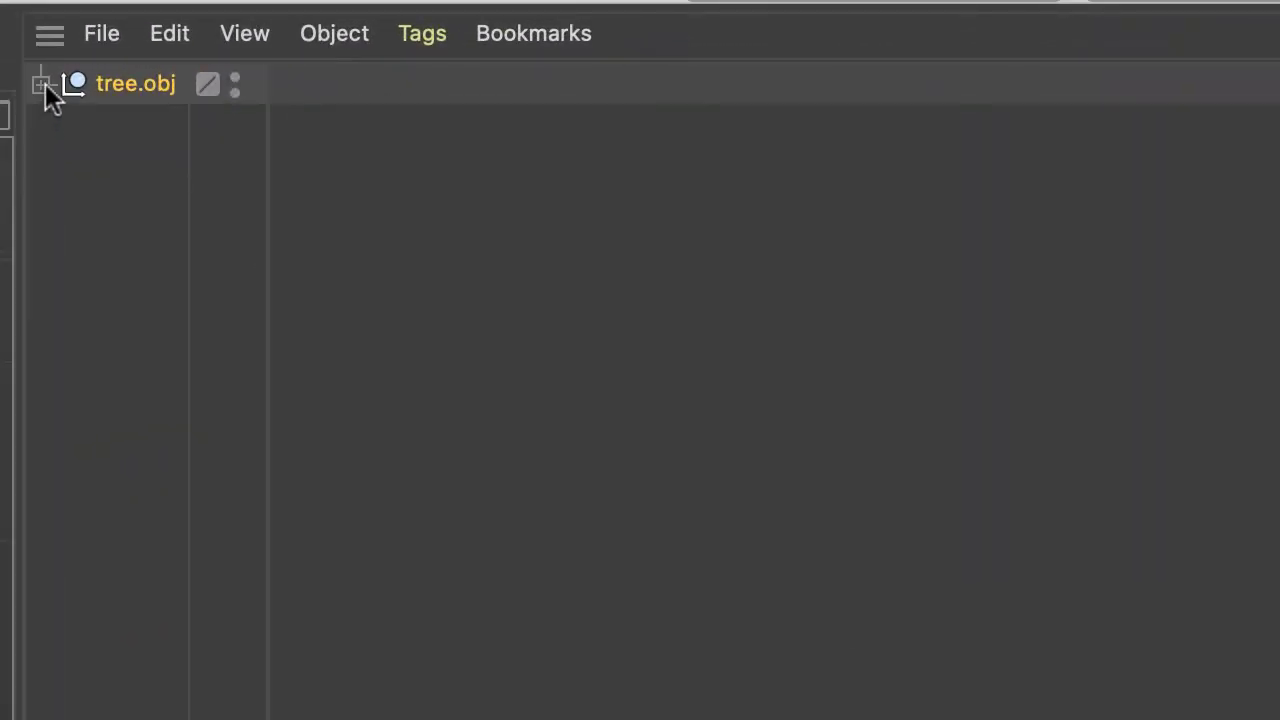
click(41, 84)
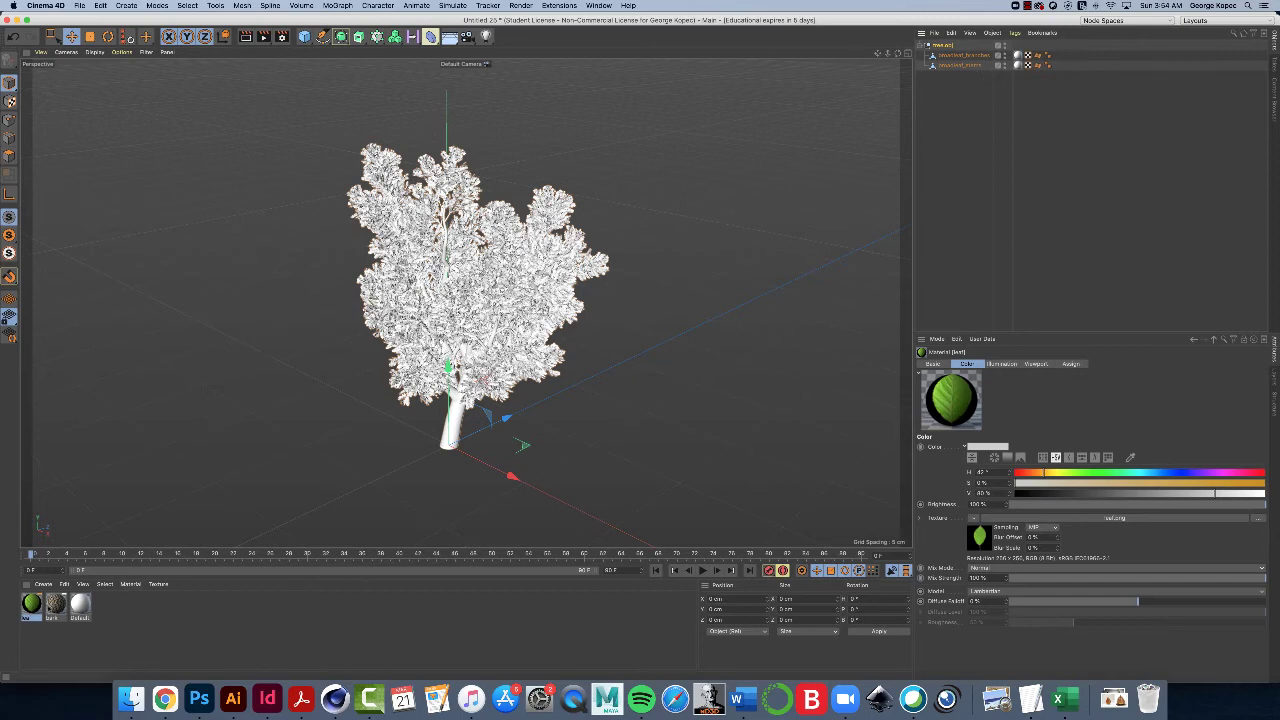
click(55, 604)
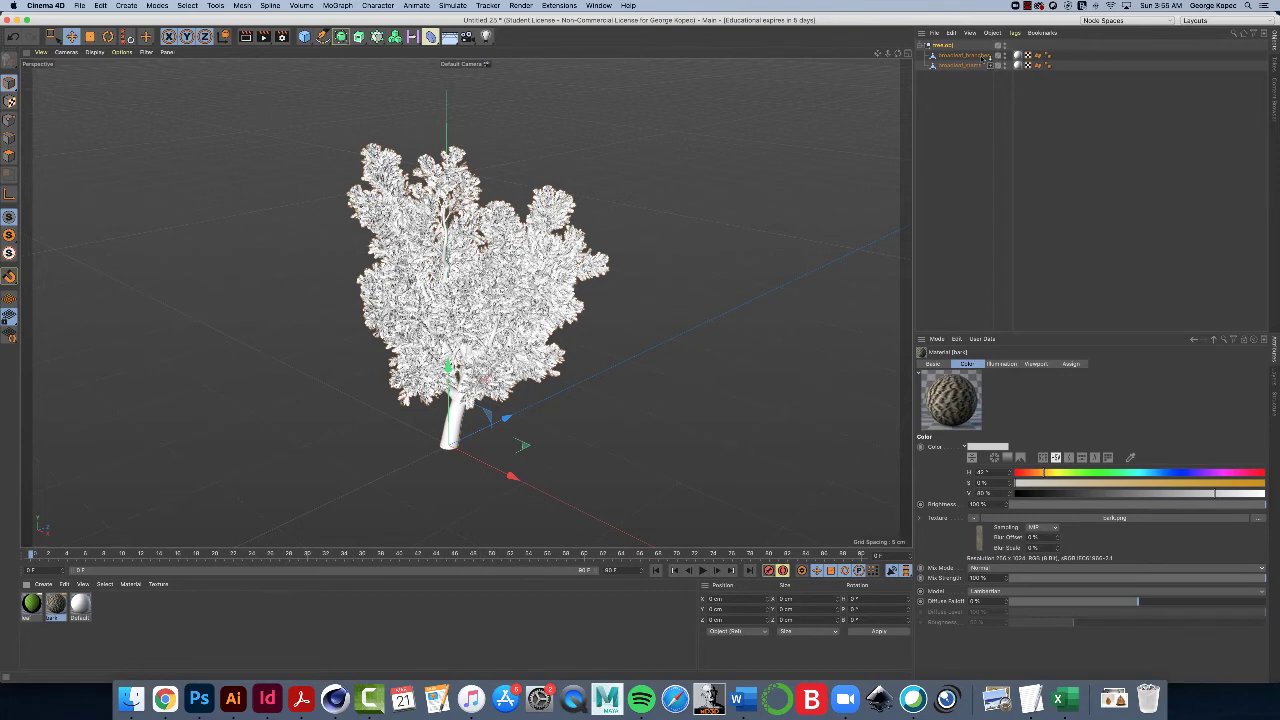
drag(986, 58, 985, 56)
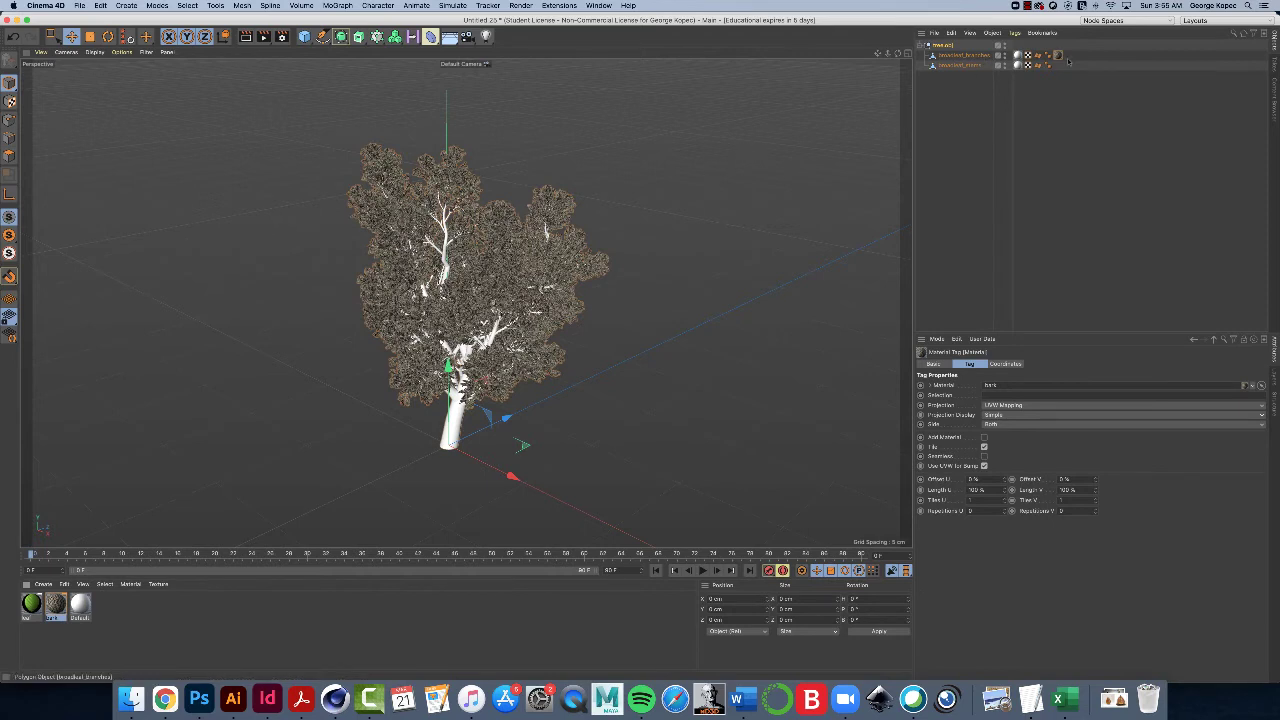
key(Delete)
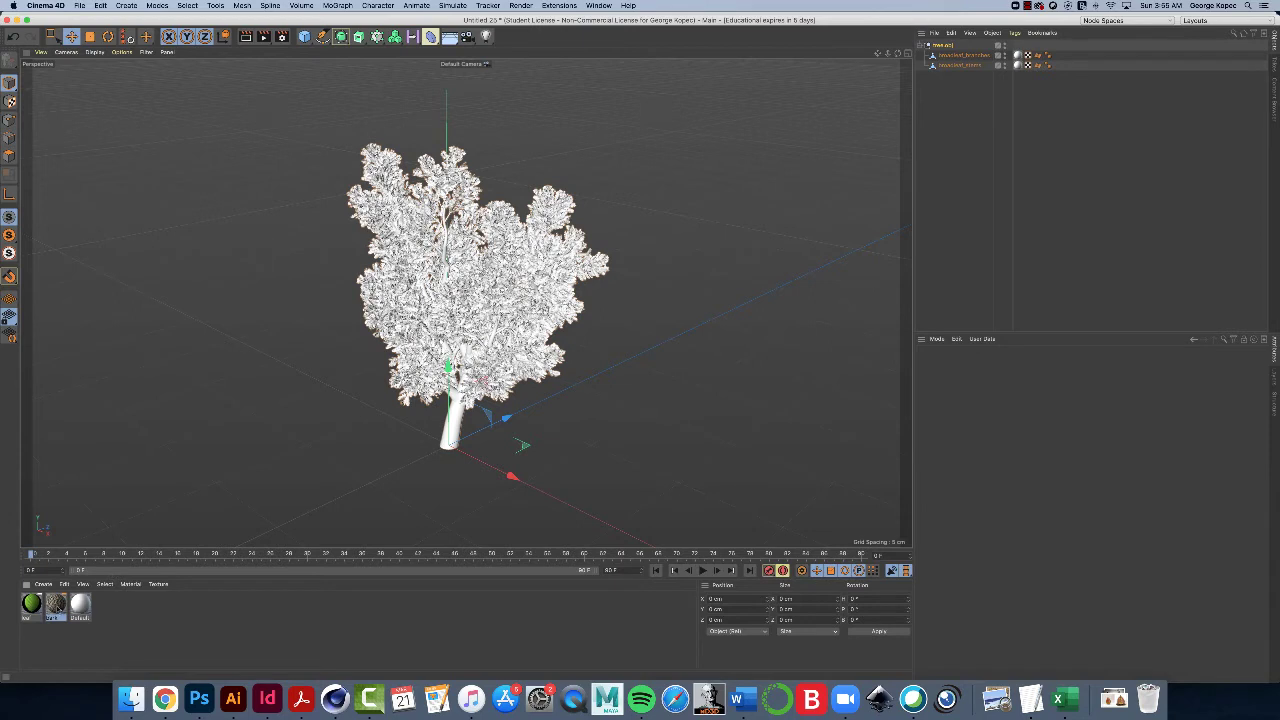
- Apply the bark material to broadleaf_stems and the leaf material to broadleaf_branches, then reframe the tree
drag(66, 606, 980, 66)
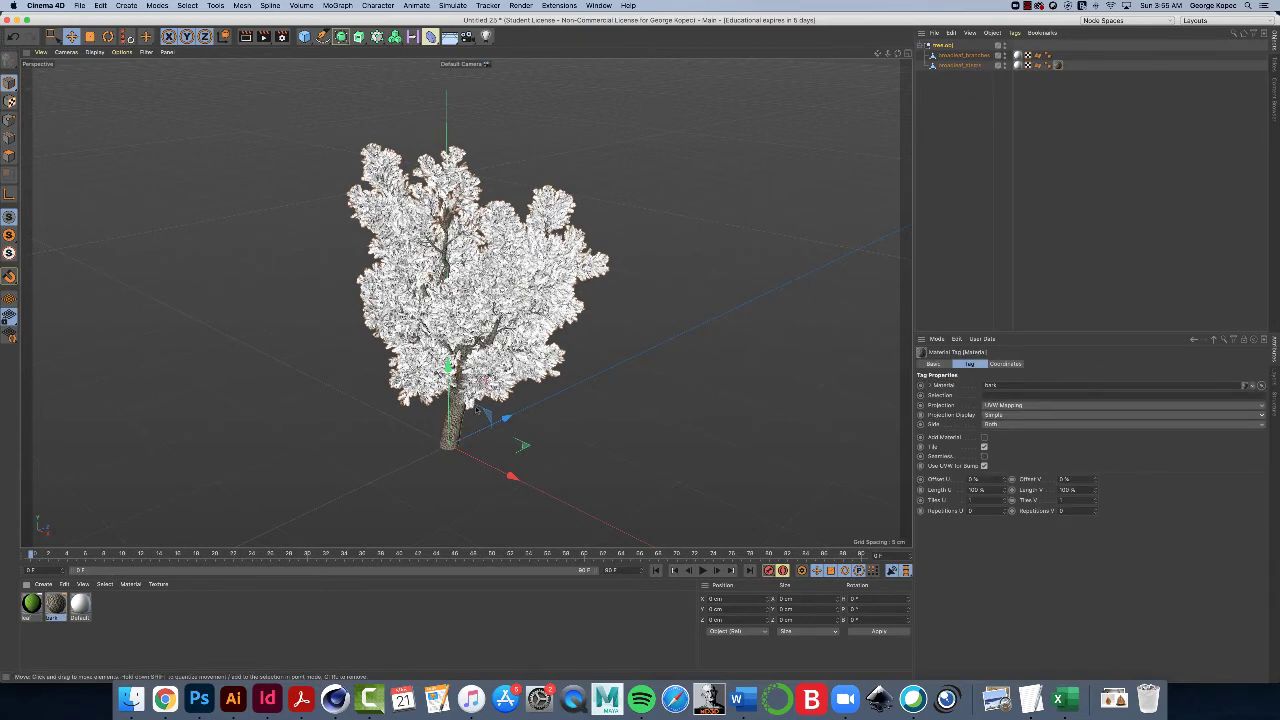
scroll(475, 409, up, 6)
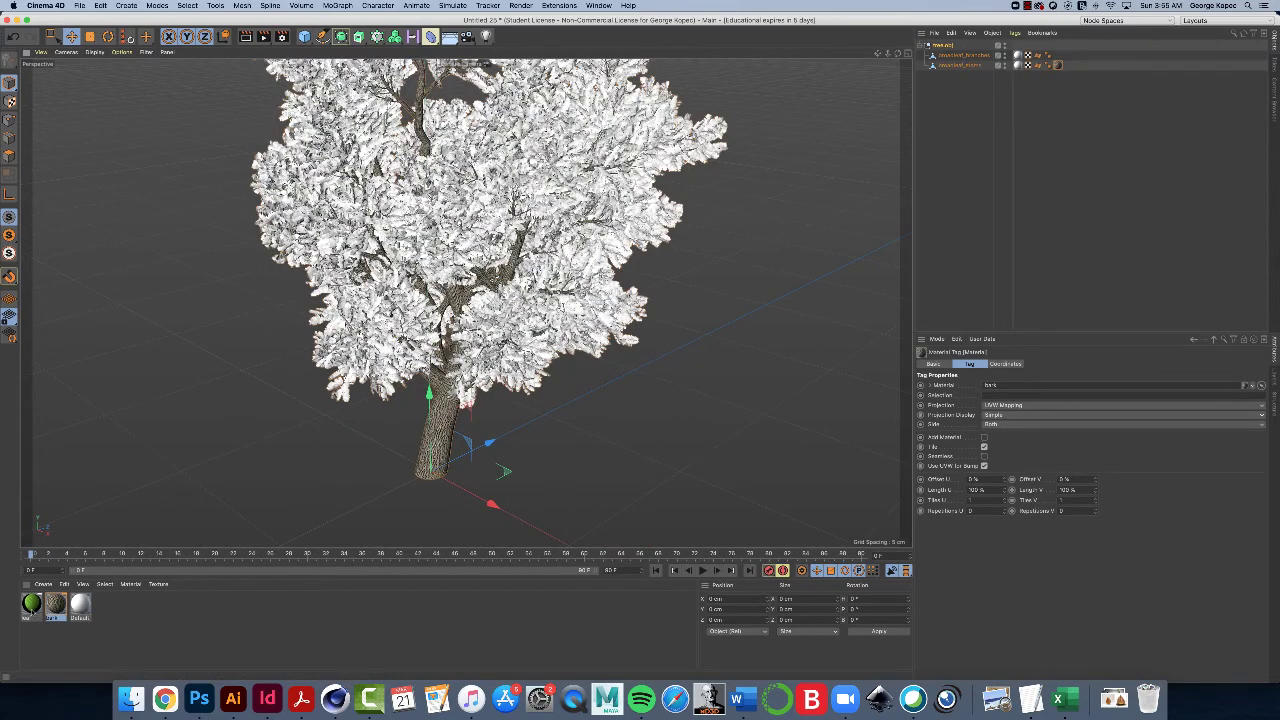
drag(571, 321, 975, 56)
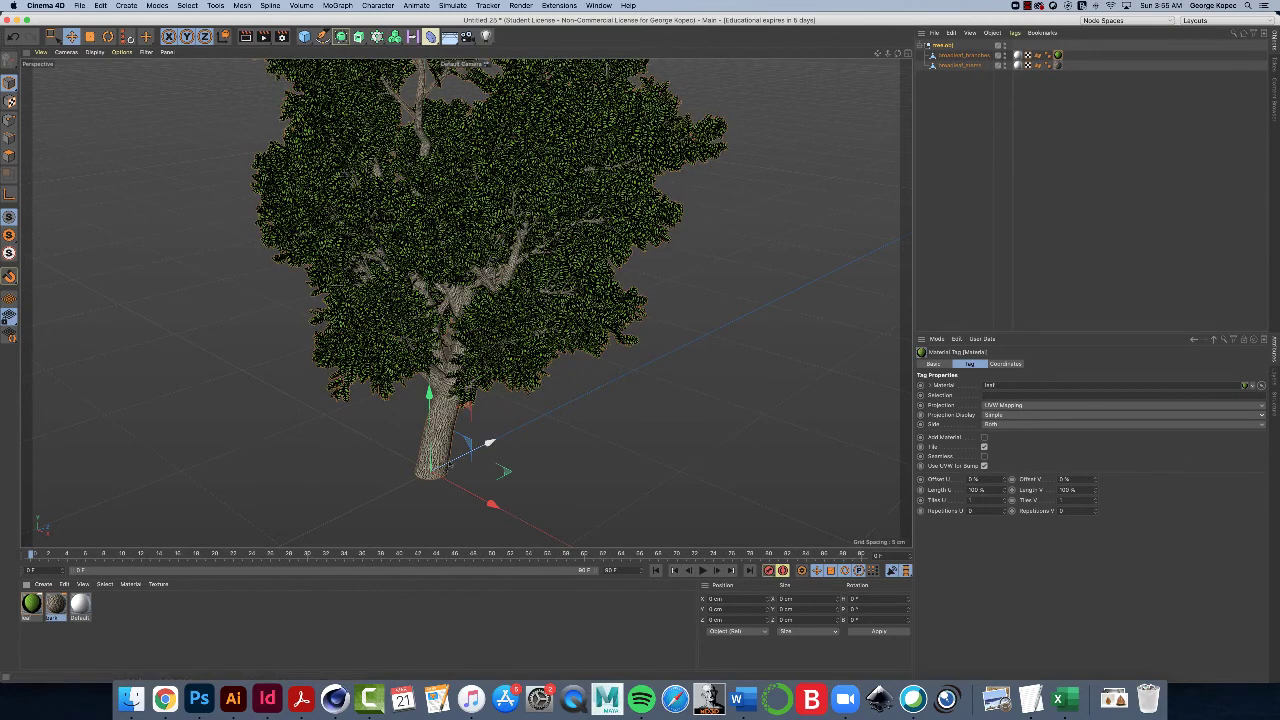
middle_drag(507, 365, 518, 420)
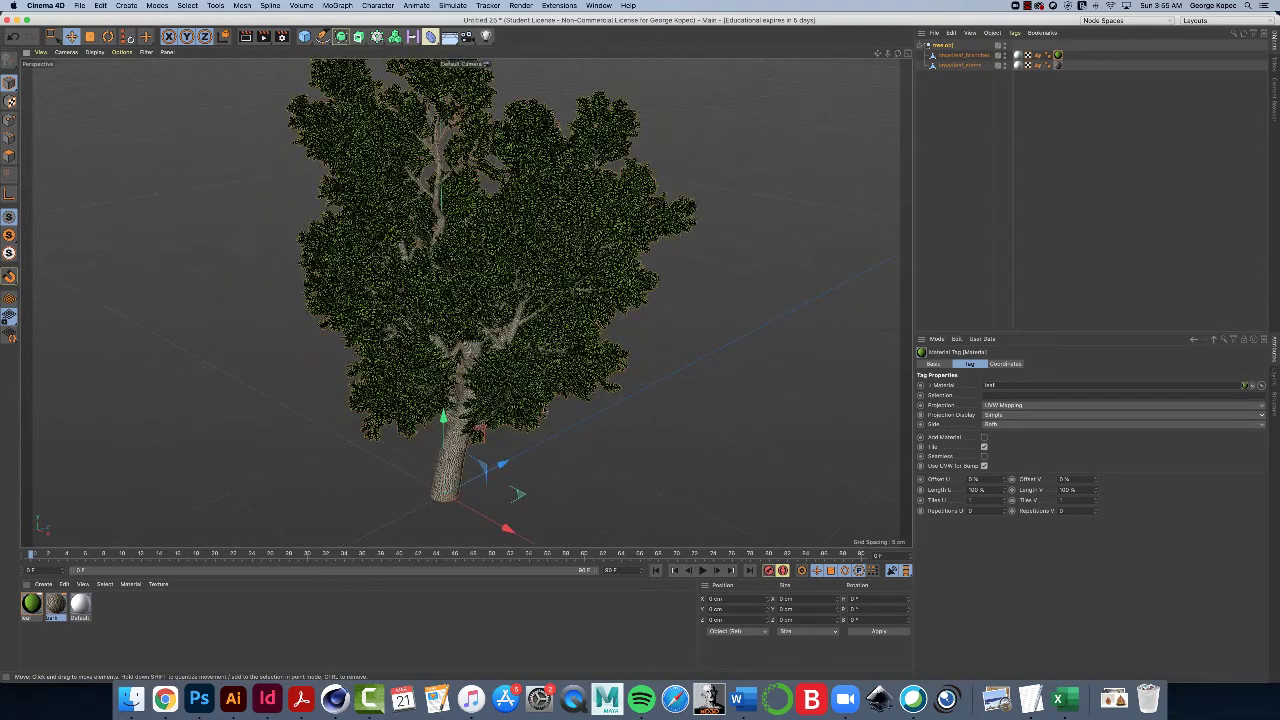
- Save the textured scene under the new name tree.c4d with Save As
click(79, 5)
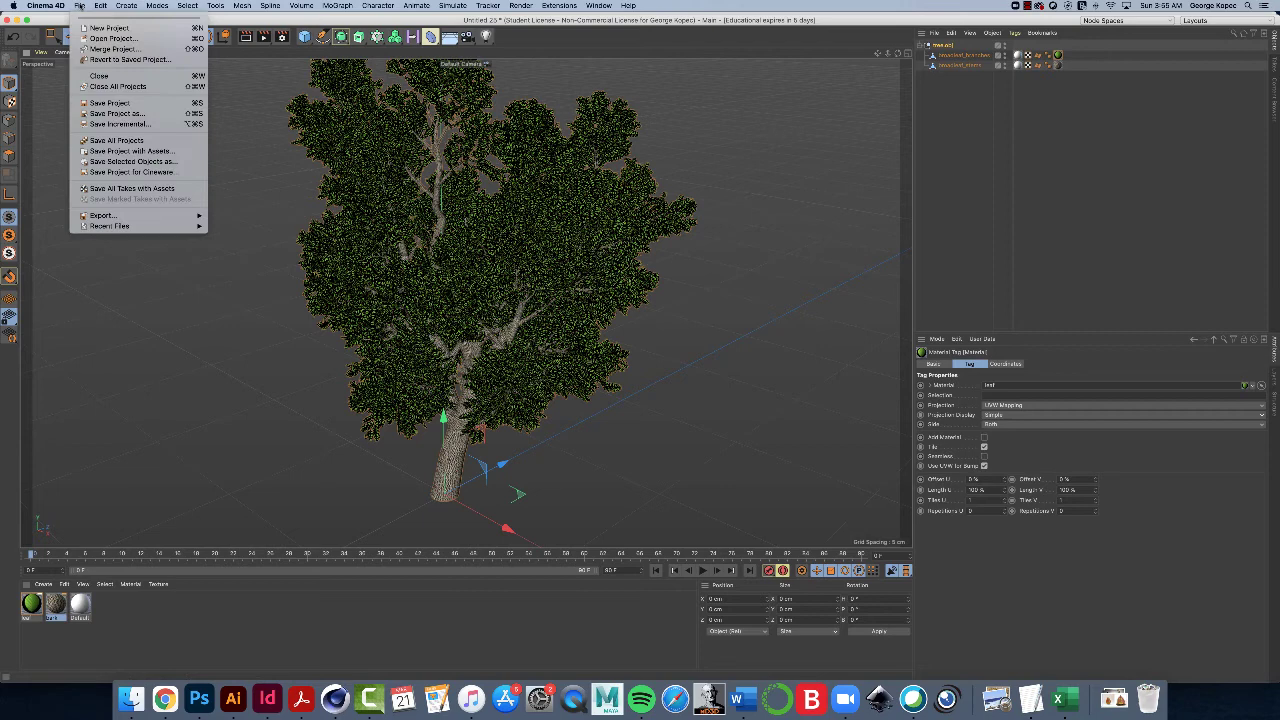
click(141, 115)
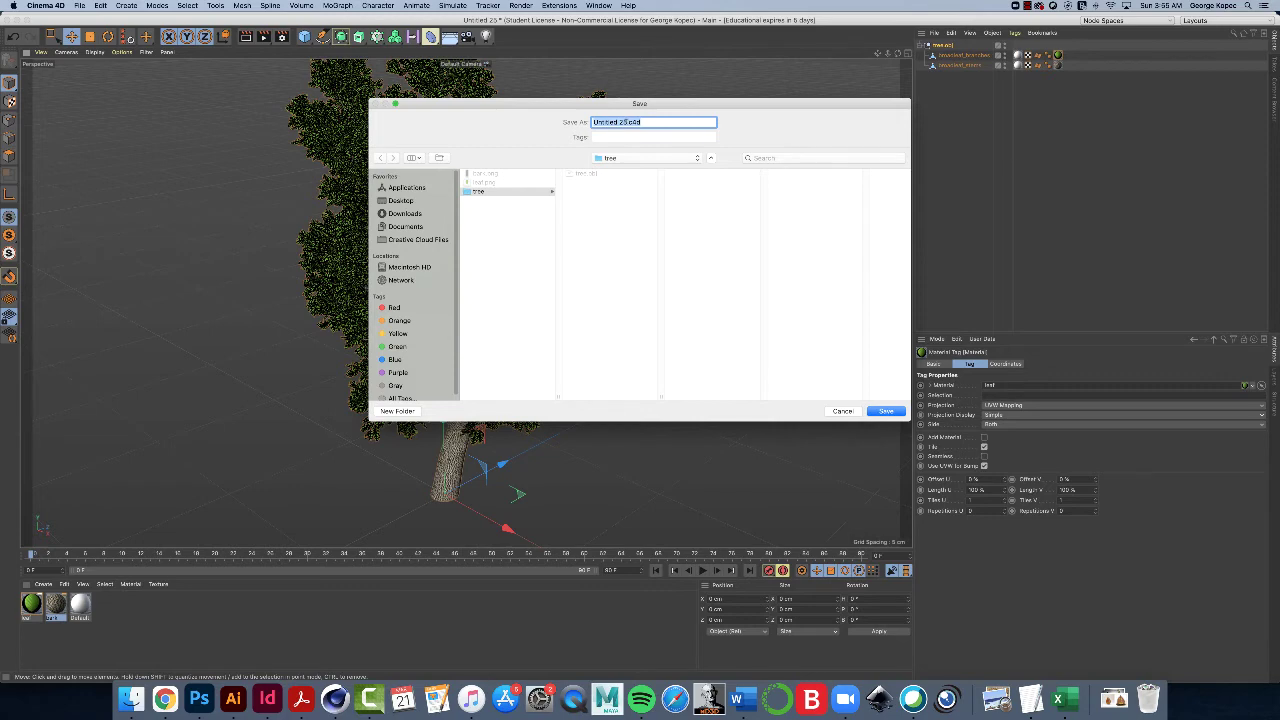
drag(624, 122, 590, 122)
text(tree)
click(888, 411)
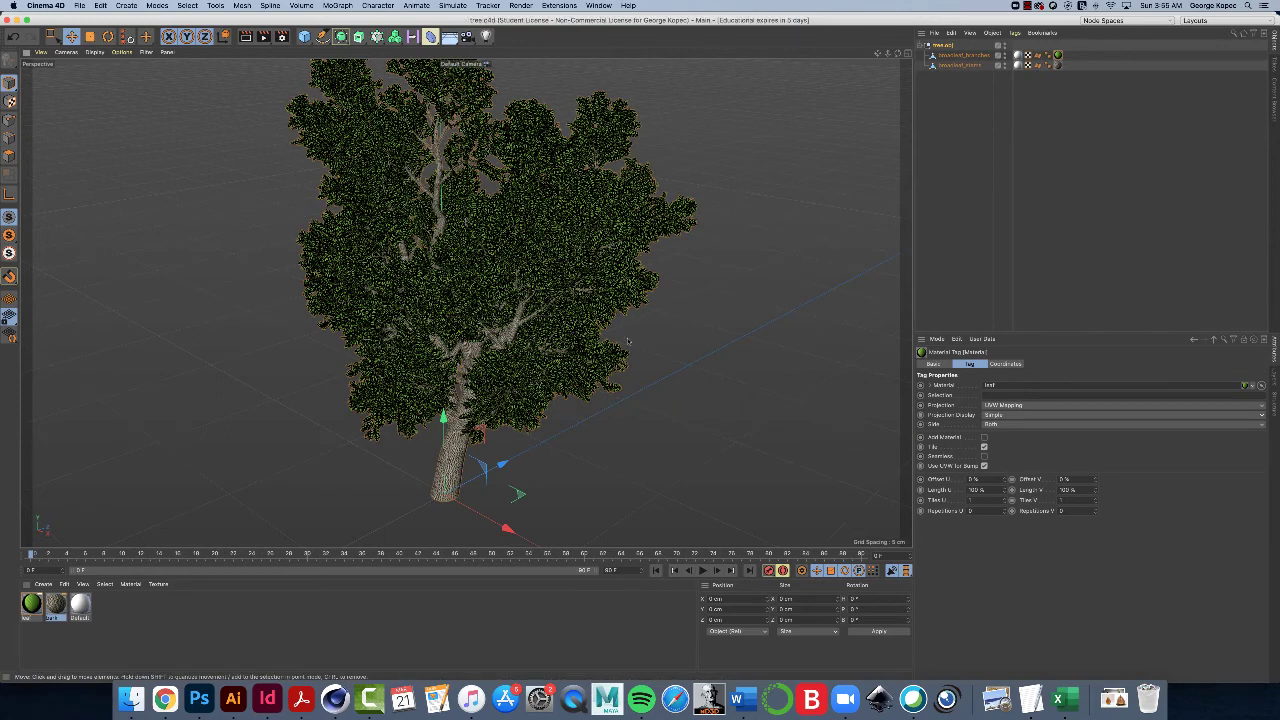
scroll(628, 342, down, 2)
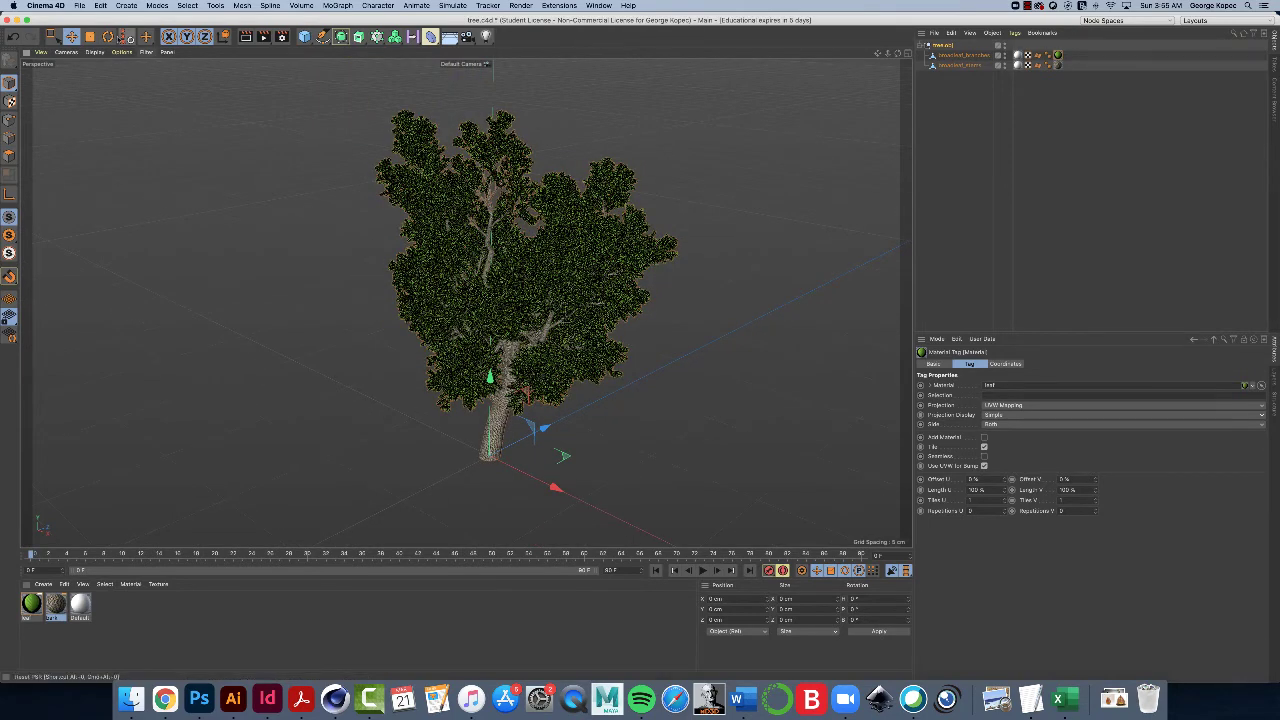
- Start a new project and add two cubes, moving one left and the other right
click(81, 7)
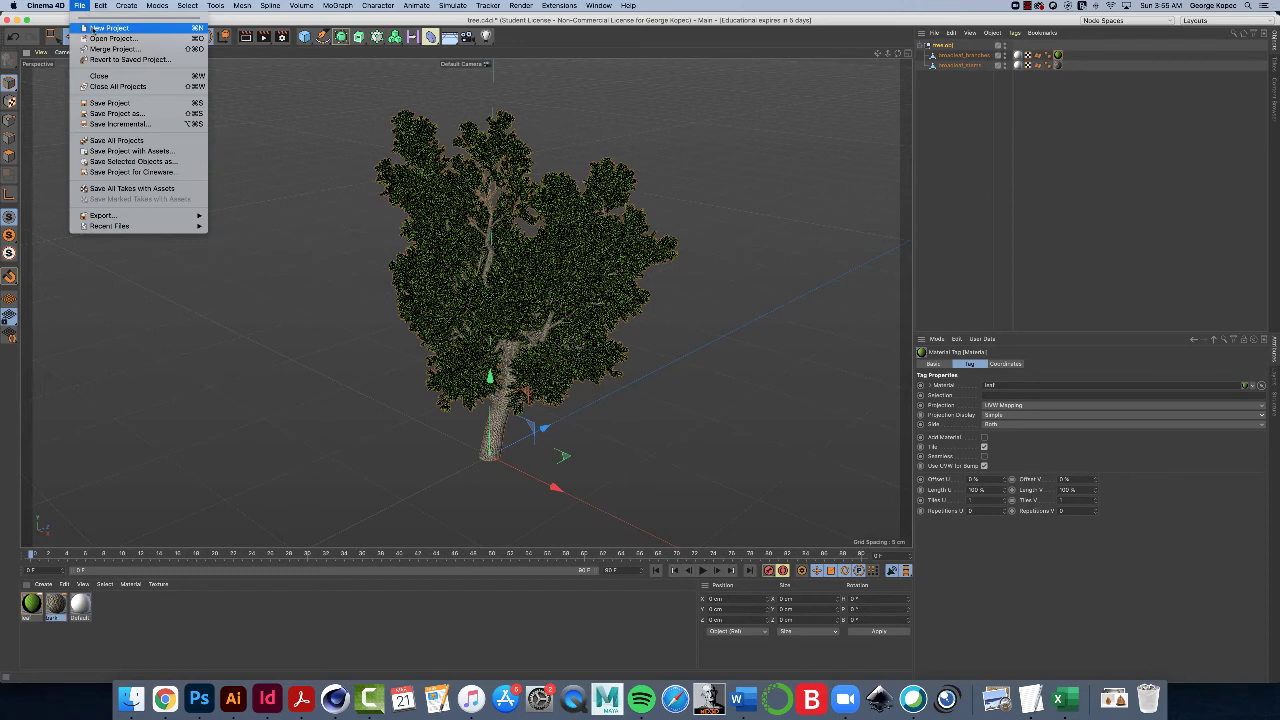
click(86, 28)
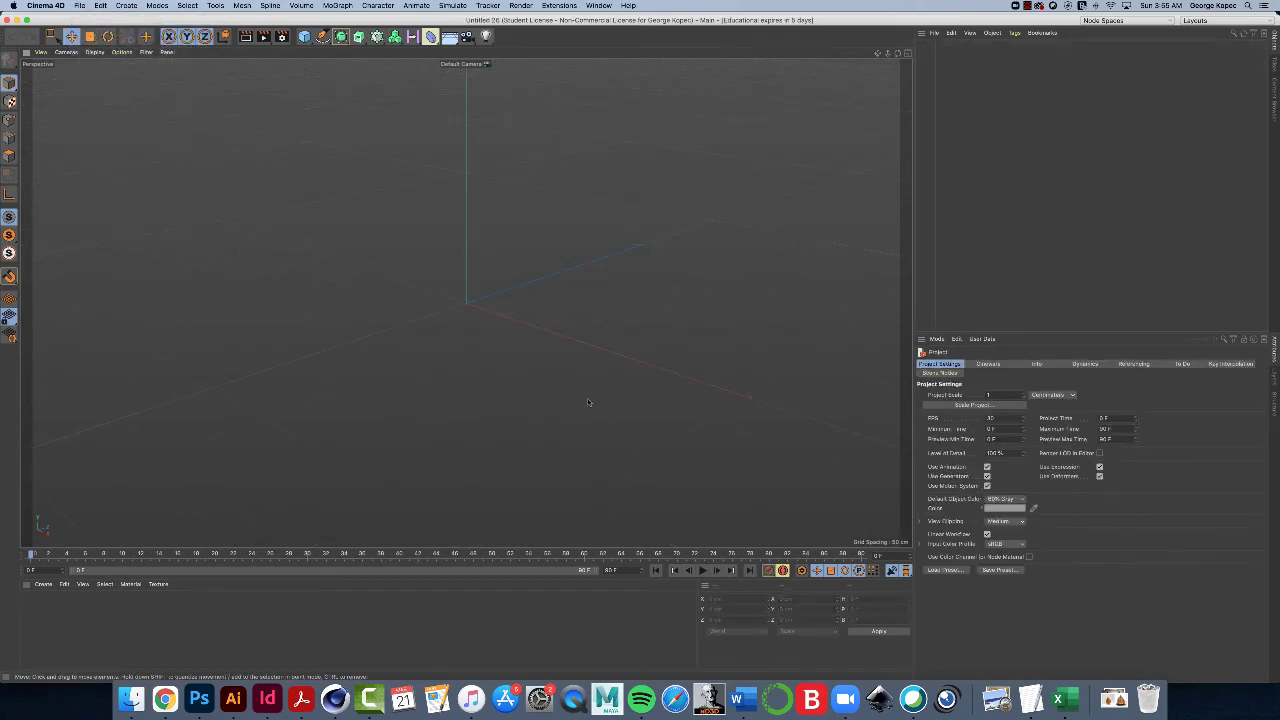
click(304, 36)
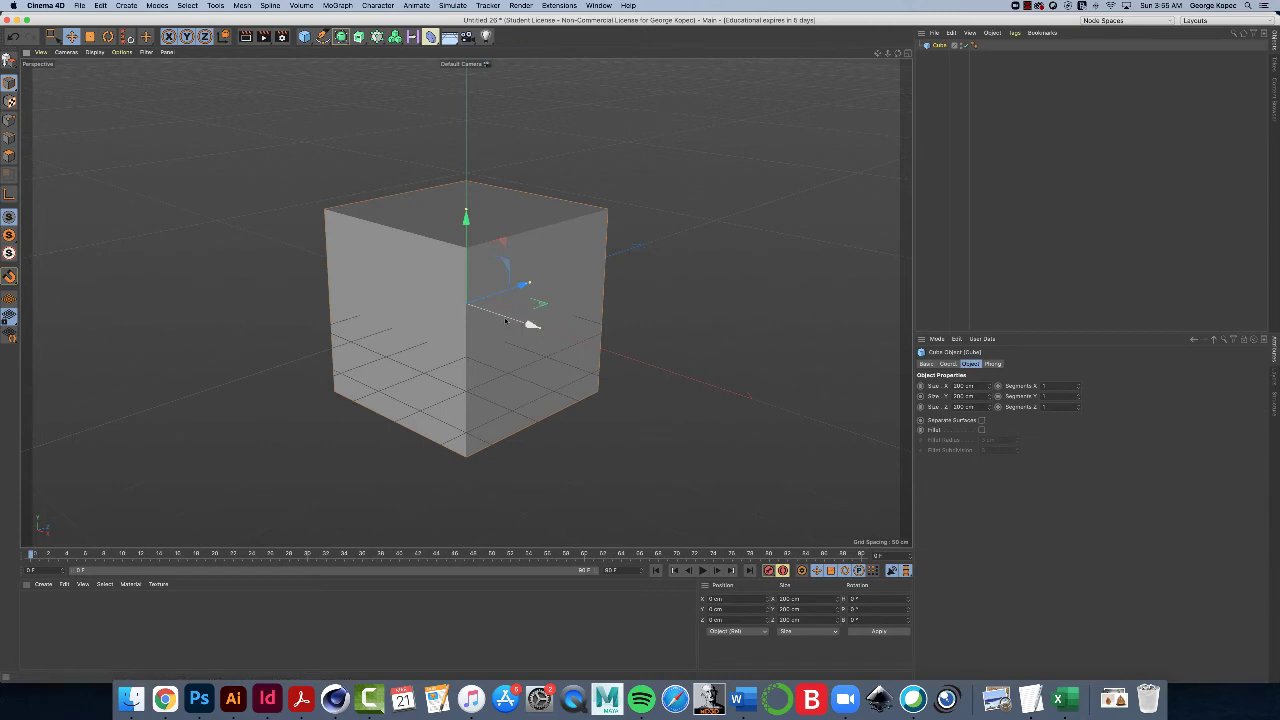
drag(529, 323, 318, 254)
click(304, 36)
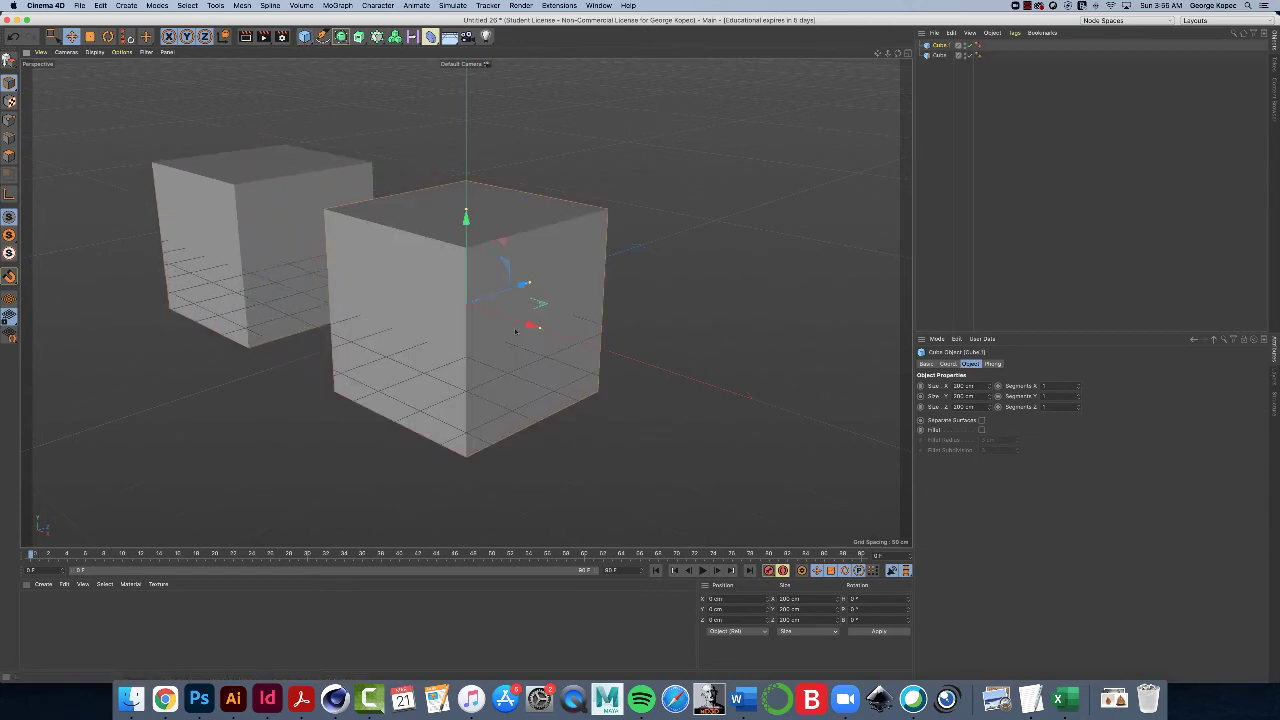
drag(519, 279, 668, 212)
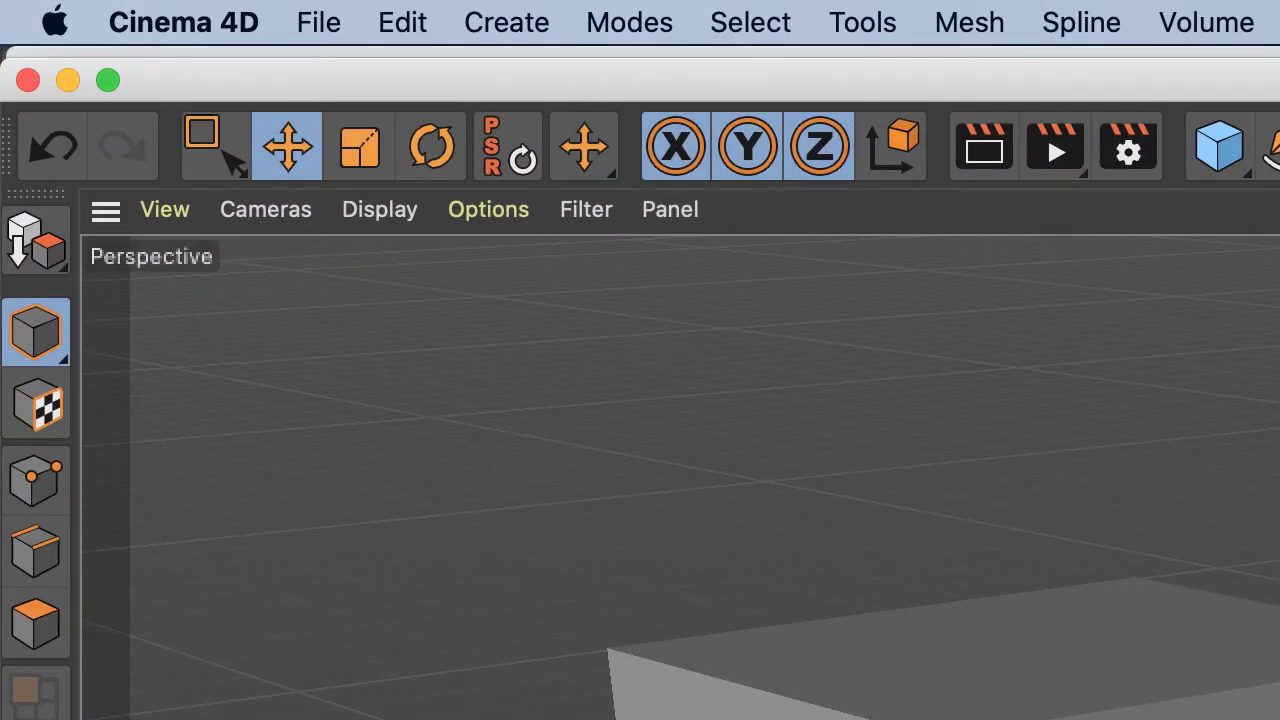
- Merge the saved tree.c4d file into the Untitled 26 project with Merge Project
click(322, 24)
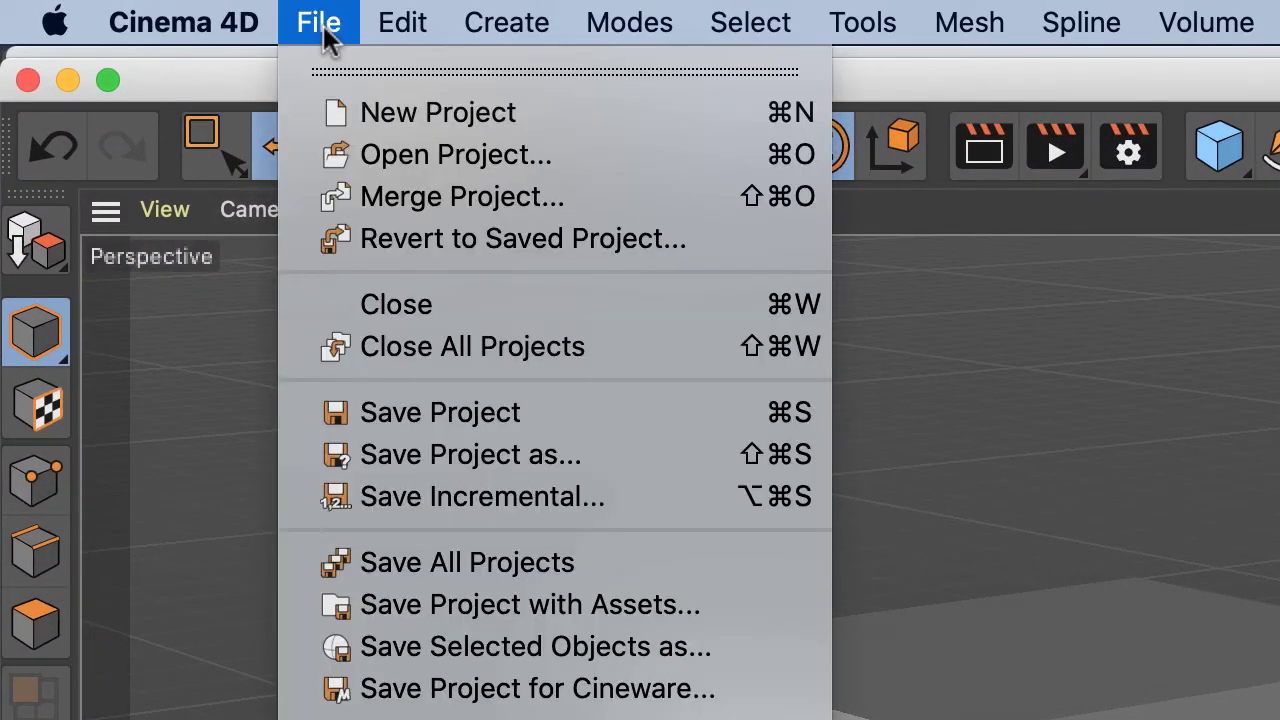
click(423, 201)
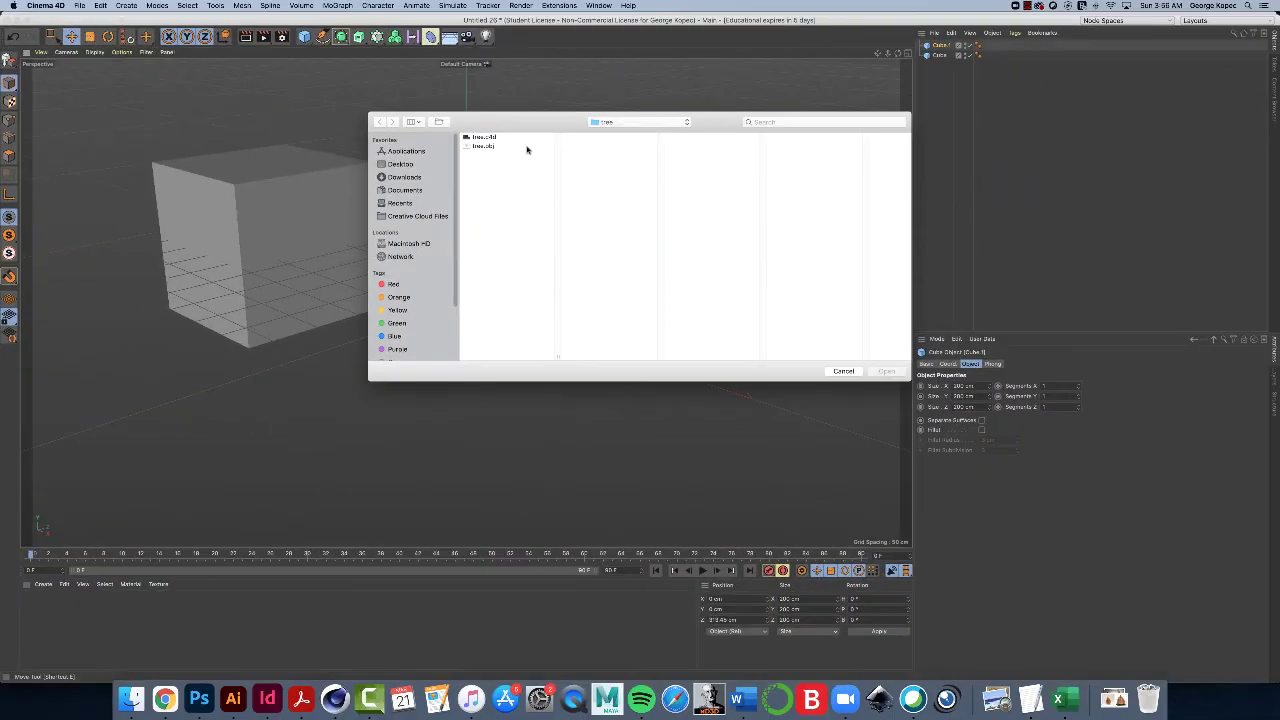
click(486, 138)
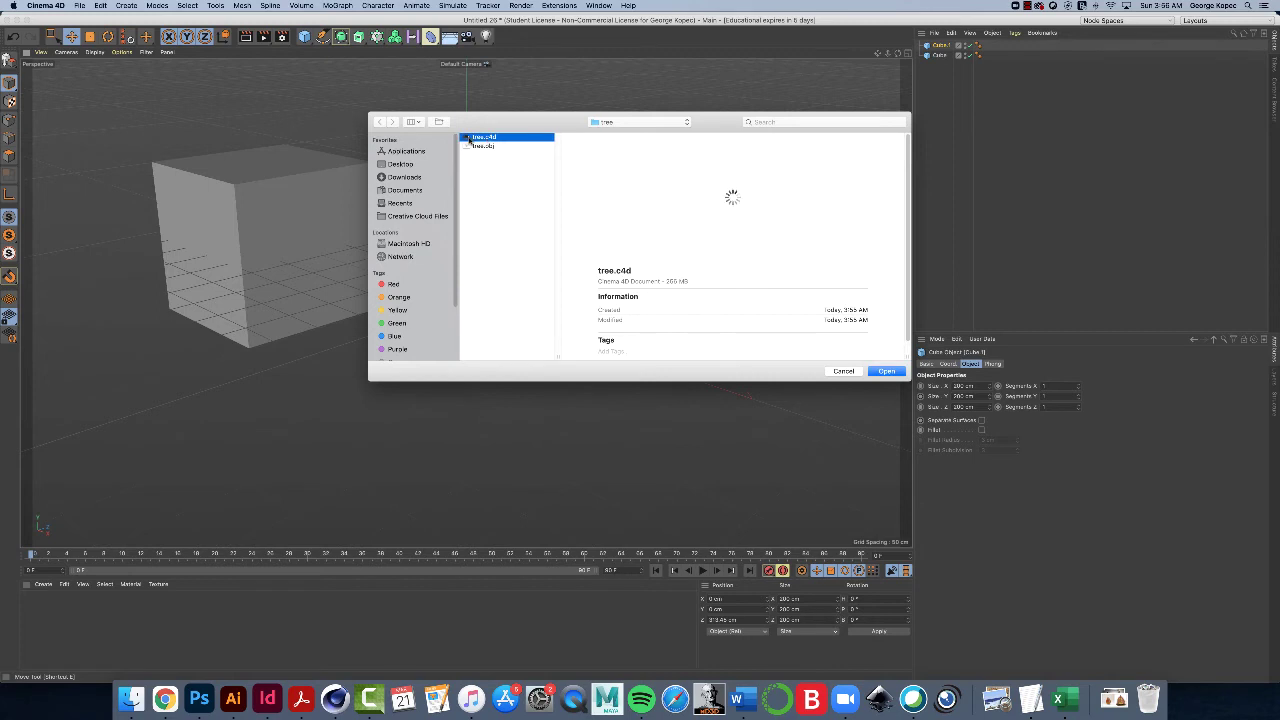
click(892, 372)
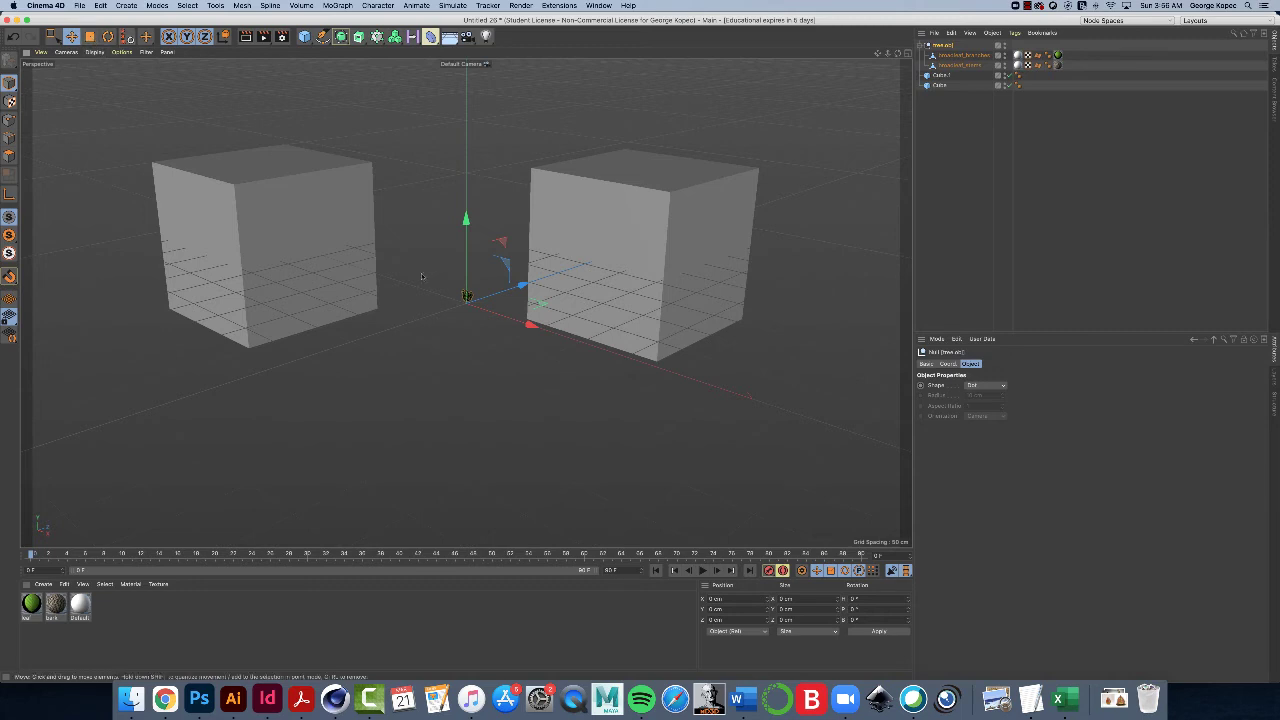
- Frame the merged tree, zoom out to compare it with the cubes, and bring Chrome forward
key(o)
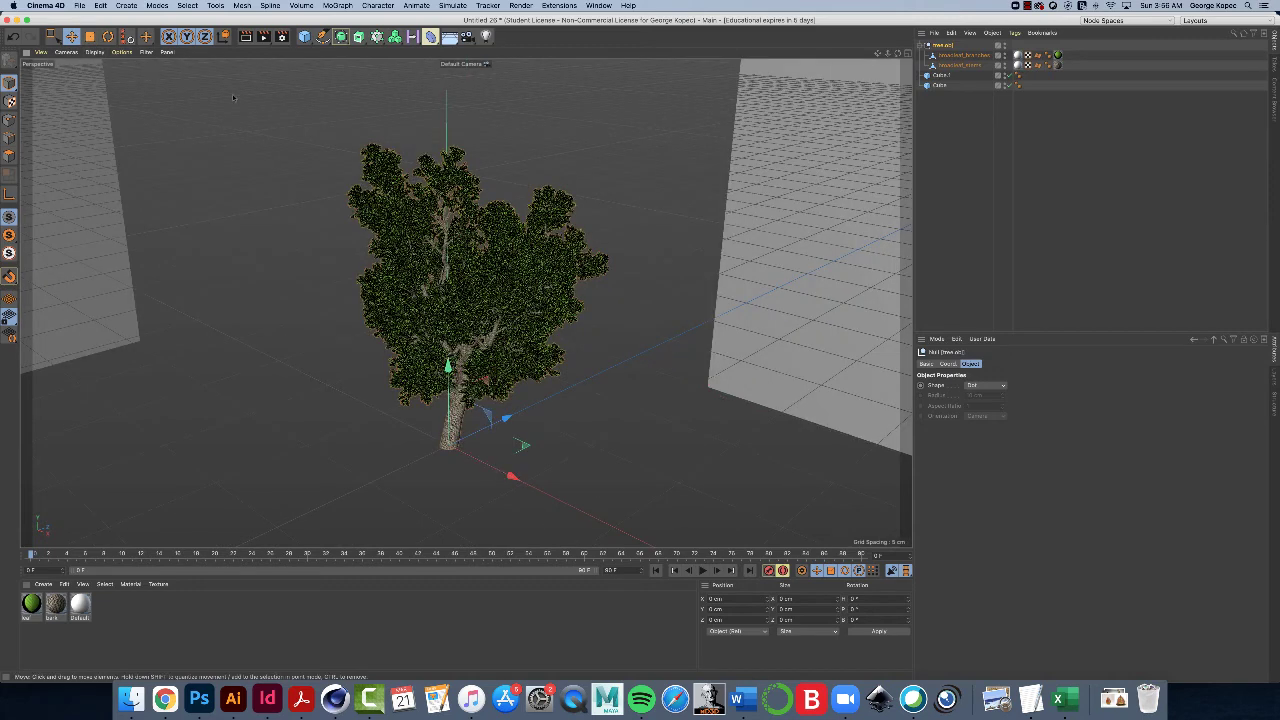
scroll(487, 264, down, 10)
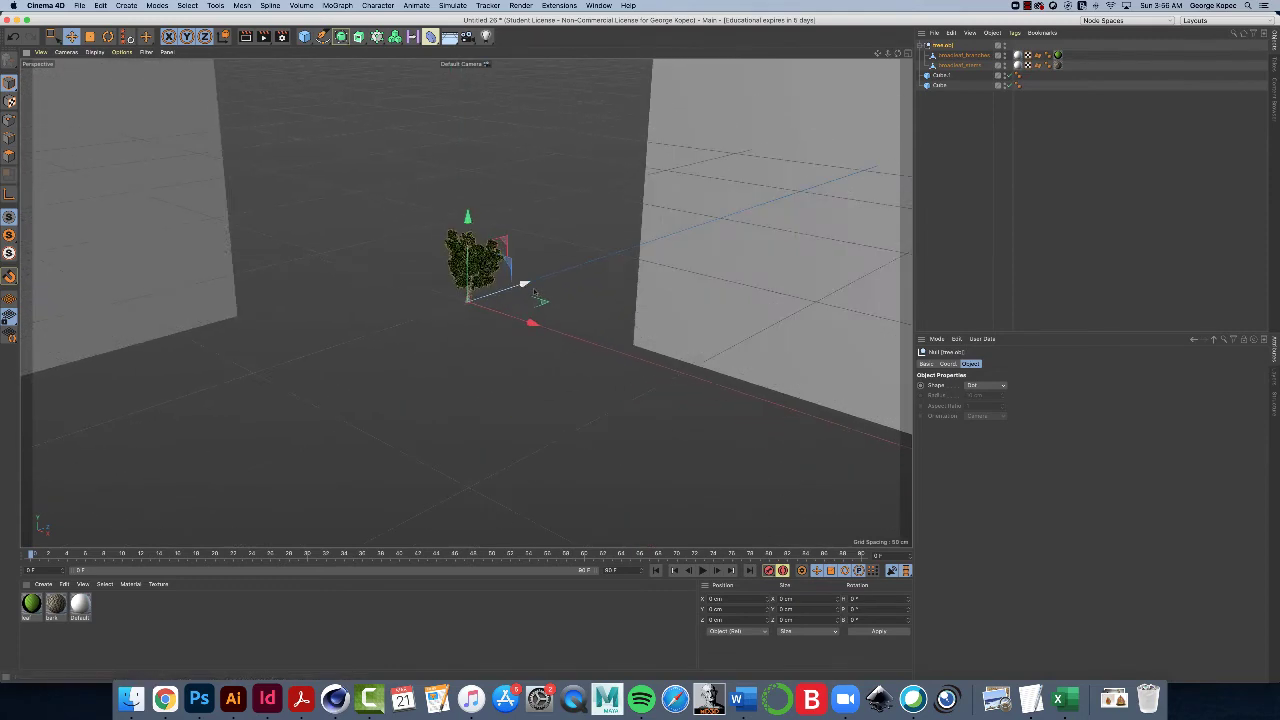
scroll(534, 290, down, 5)
scroll(534, 290, down, 4)
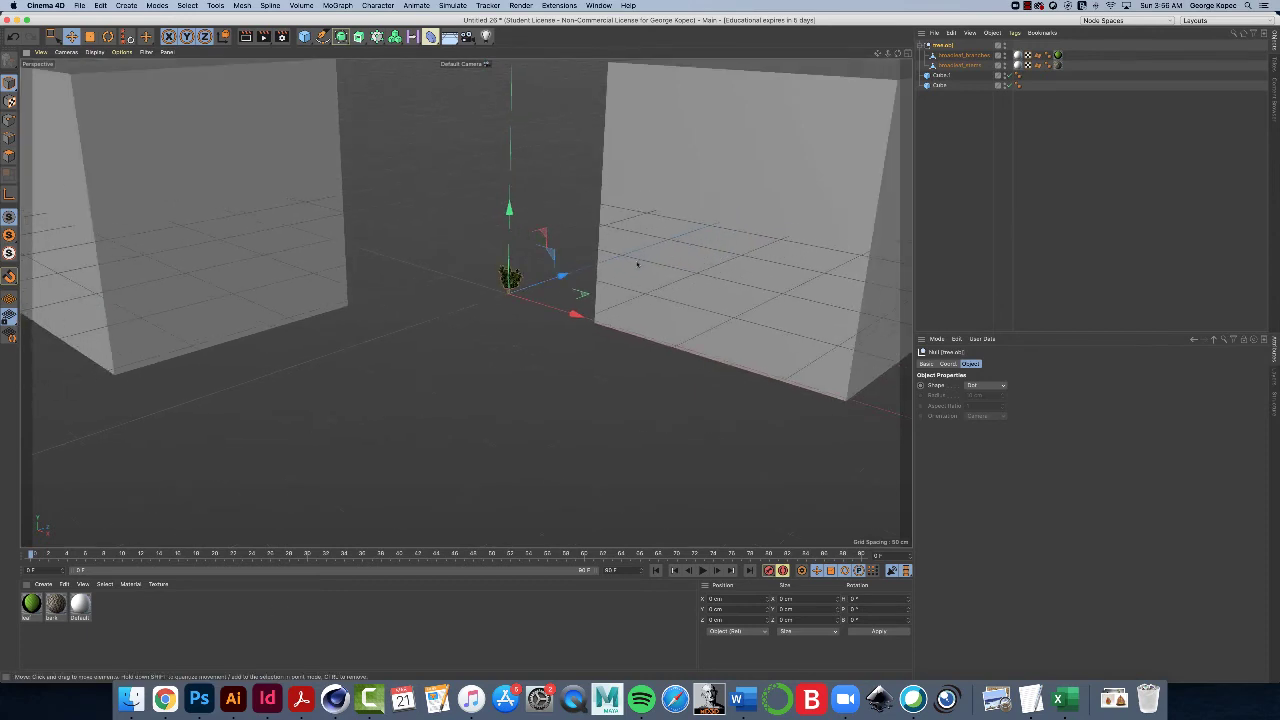
click(166, 700)
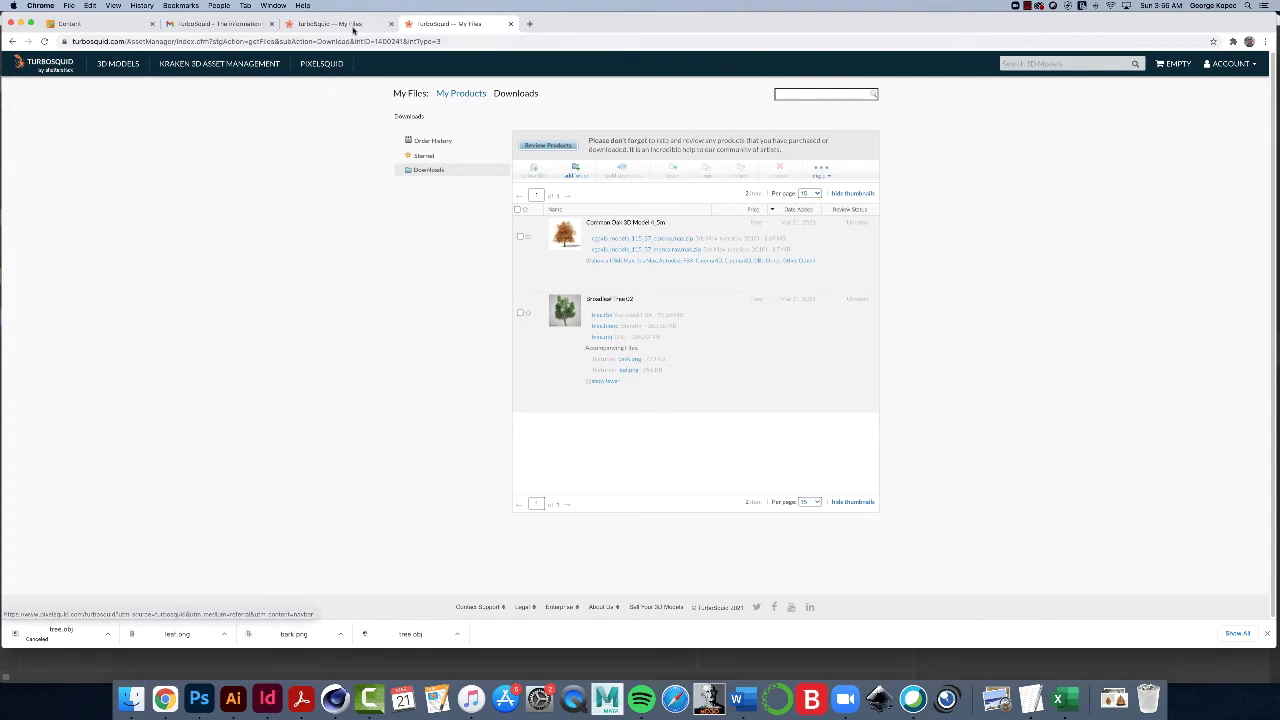
- Compare the Broadleaf Tree02 and Common Oak download lists, then return to the free tree results
click(352, 25)
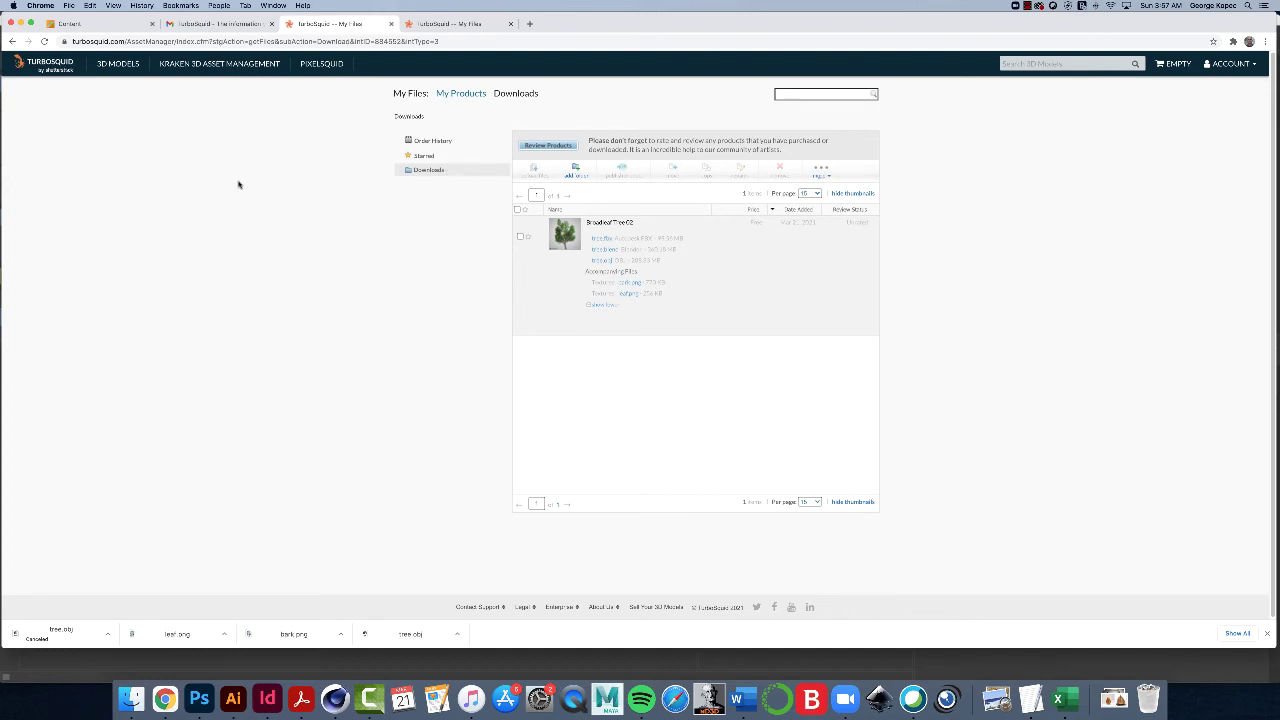
click(437, 24)
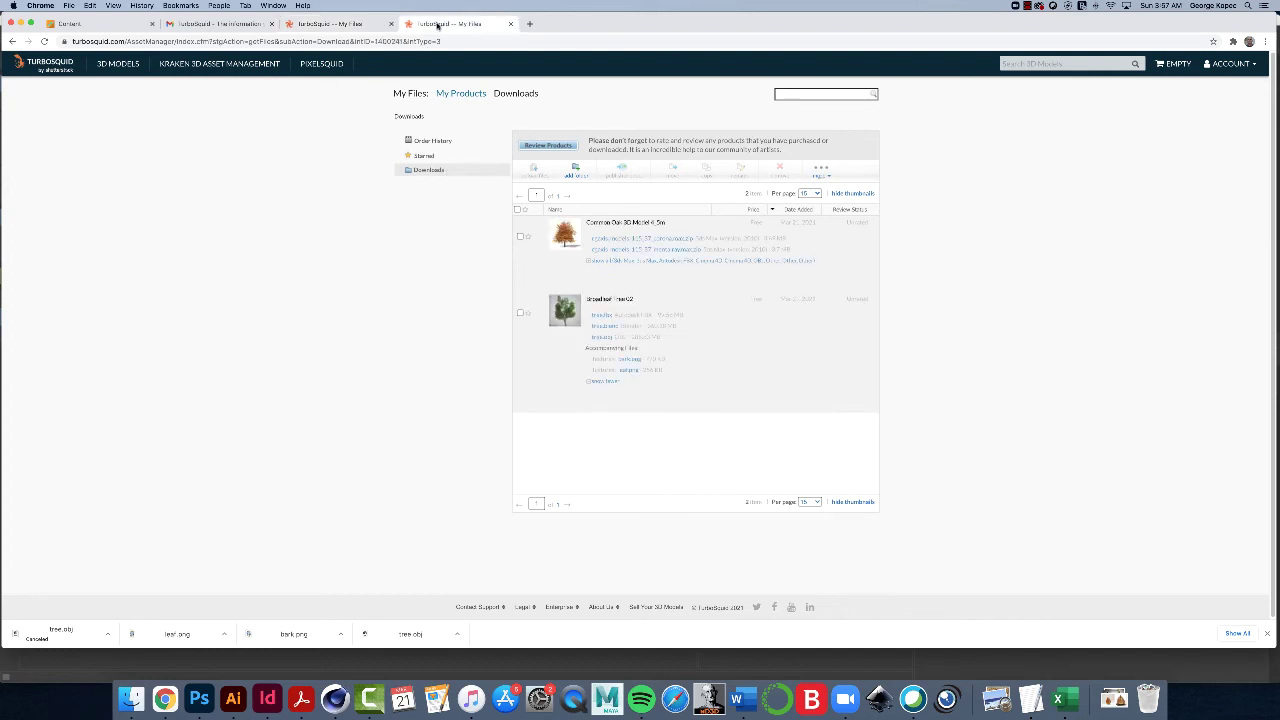
click(12, 41)
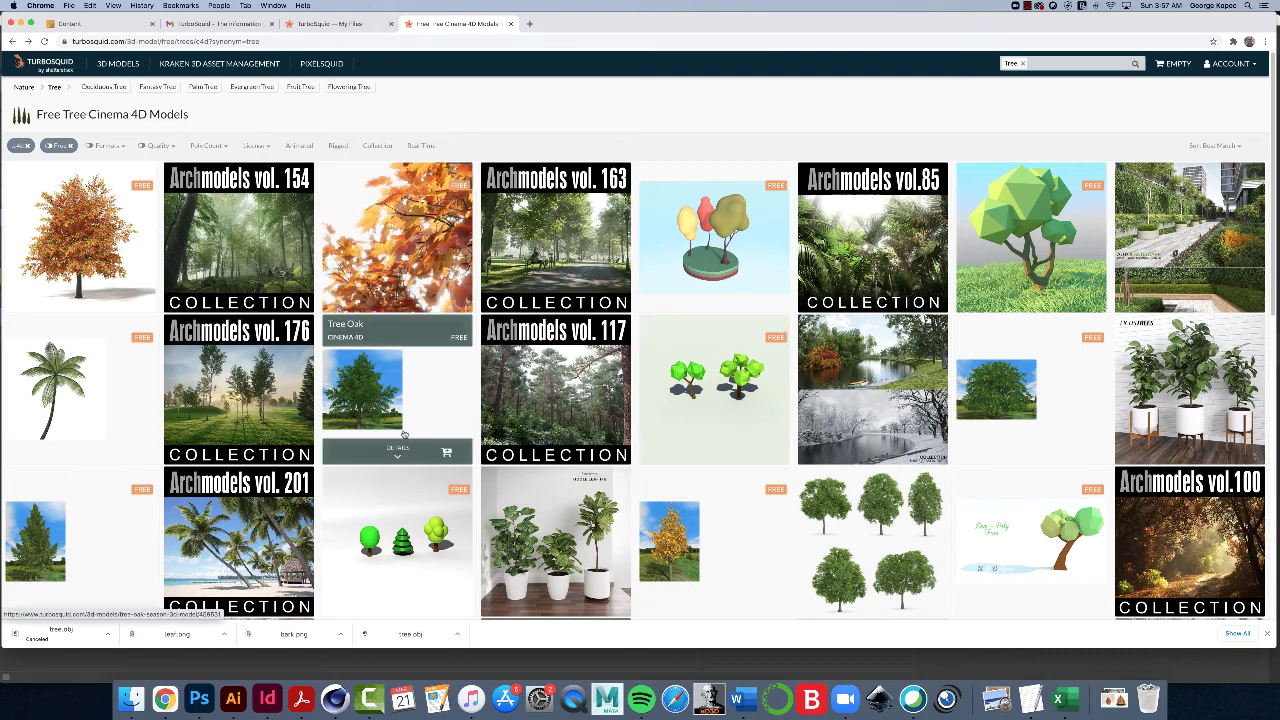
- View the Toon Three model page, then go back to the free tree results grid
scroll(405, 433, down, 5)
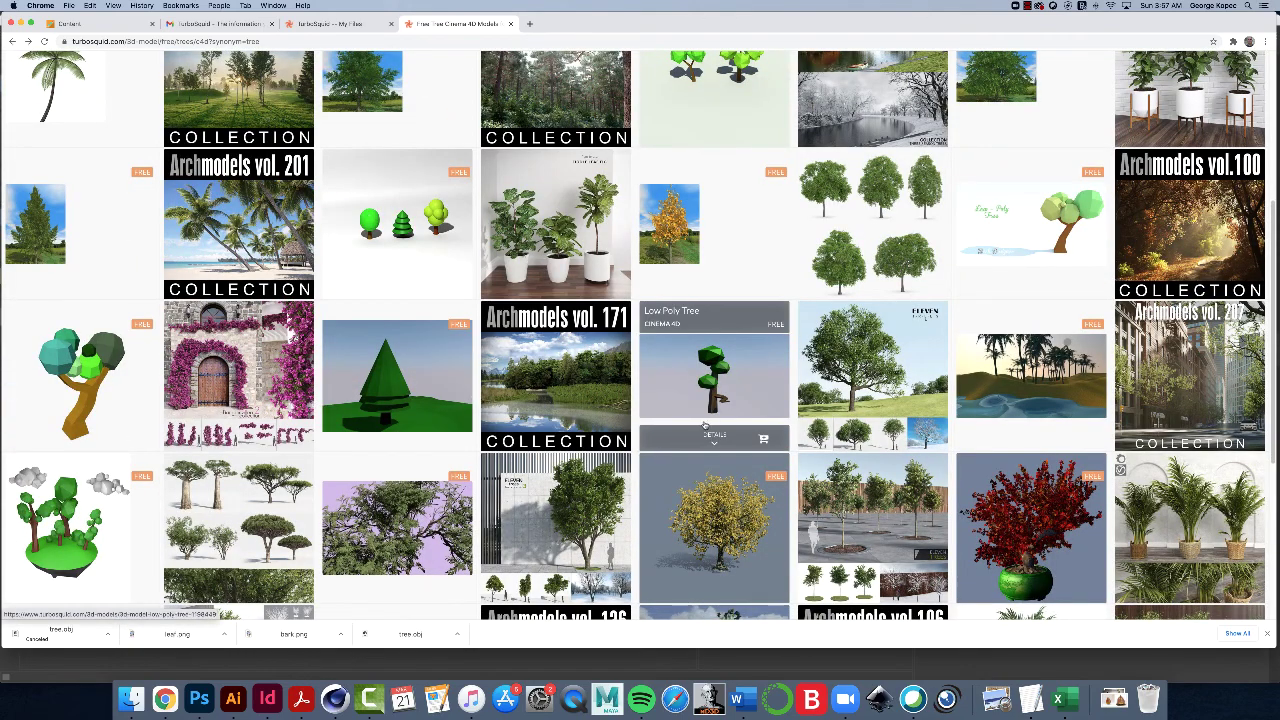
click(470, 418)
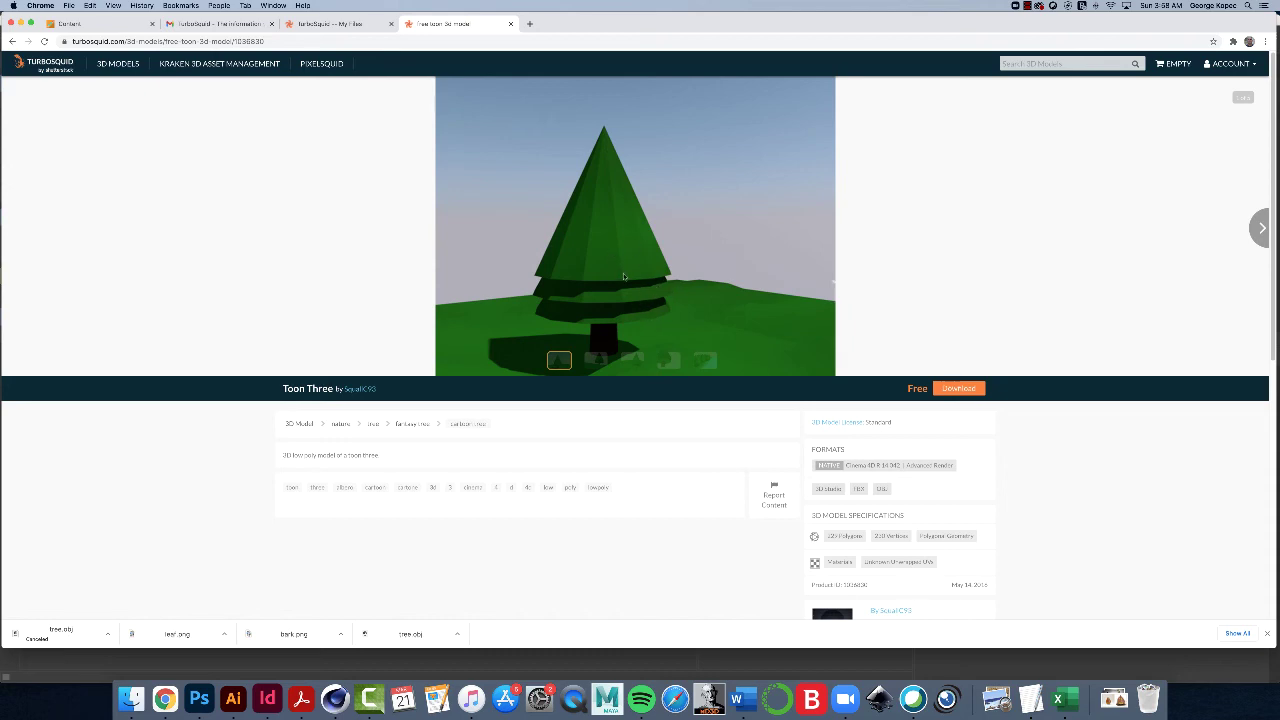
click(12, 41)
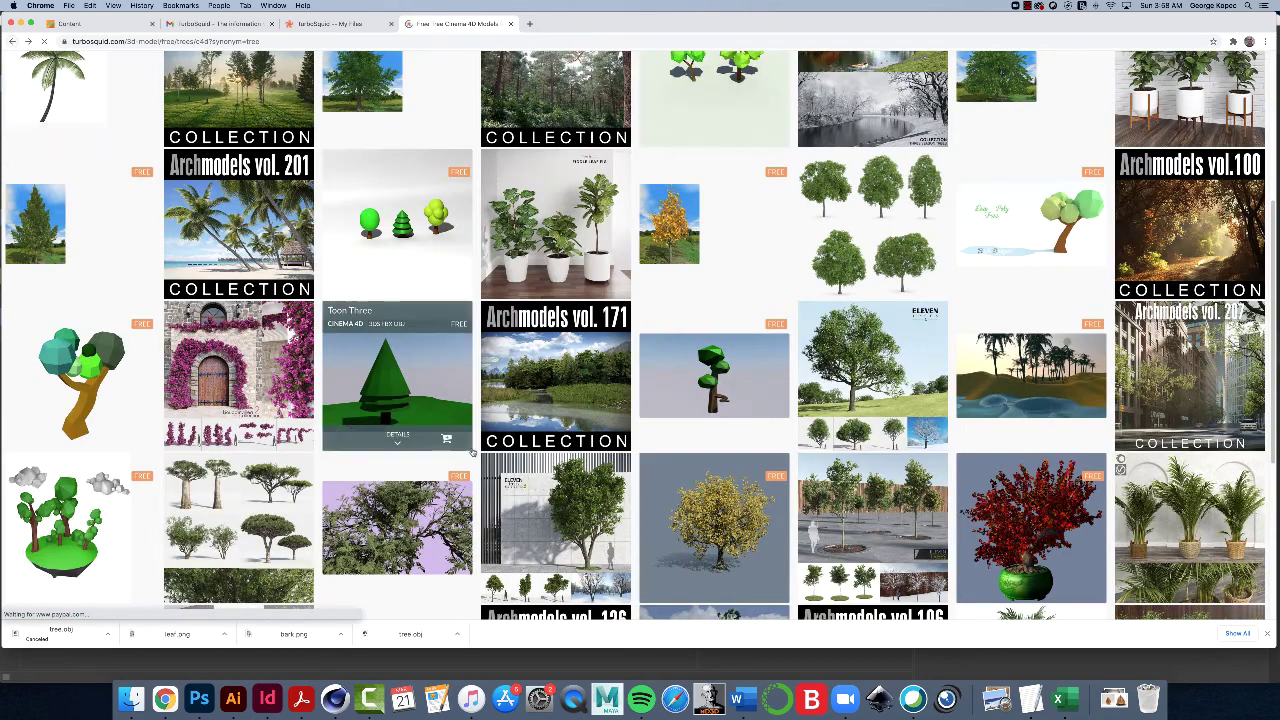
- Return to the top of the results and go to the TurboSquid home page
scroll(675, 321, up, 3)
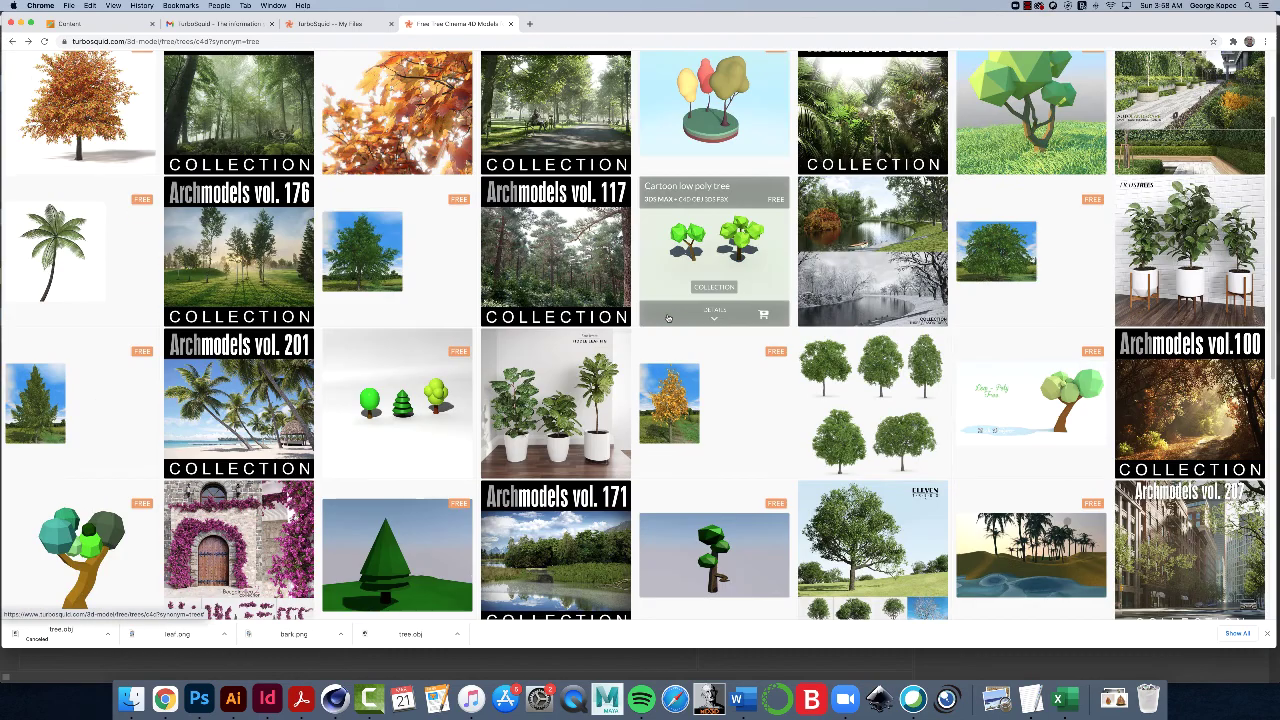
scroll(668, 318, up, 2)
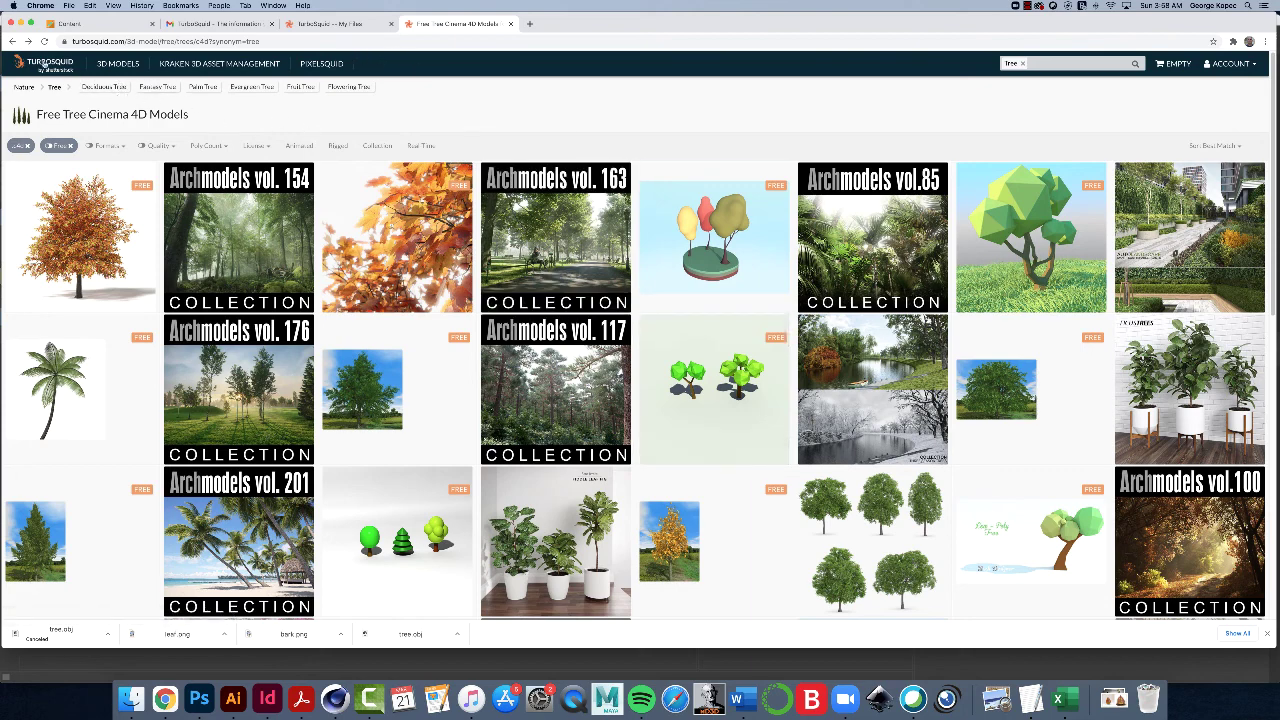
click(44, 64)
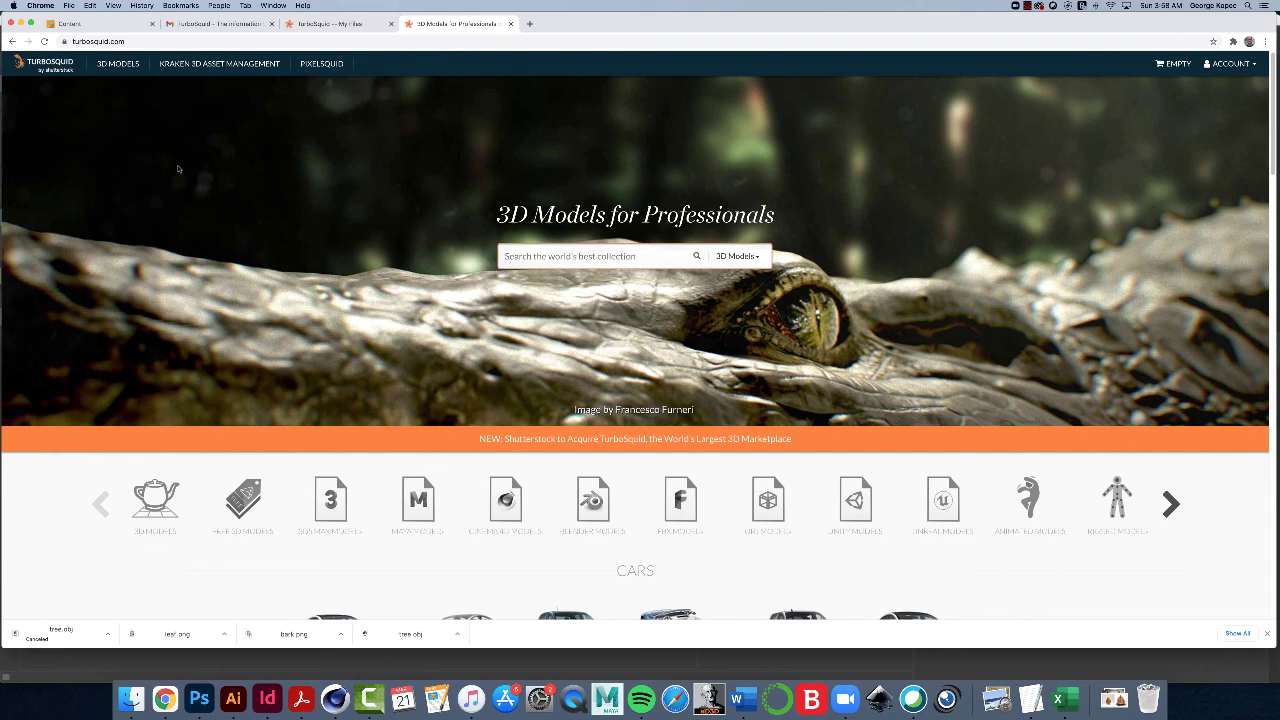
click(565, 260)
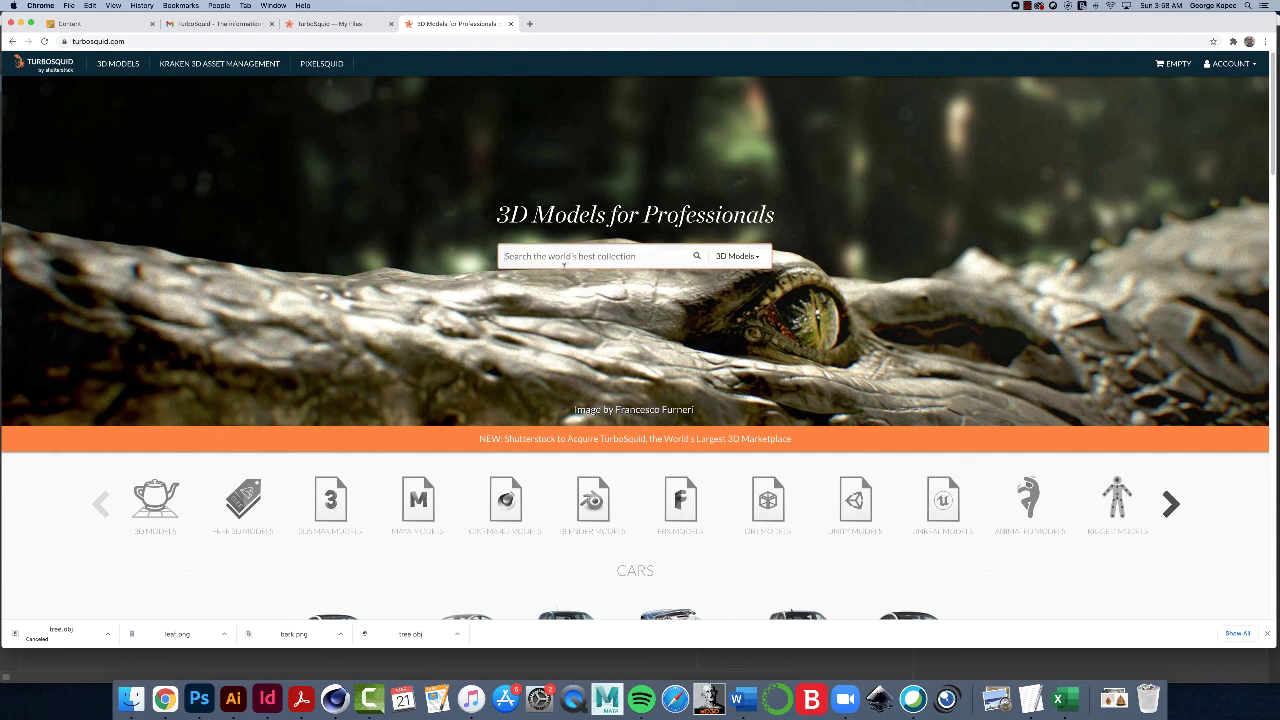